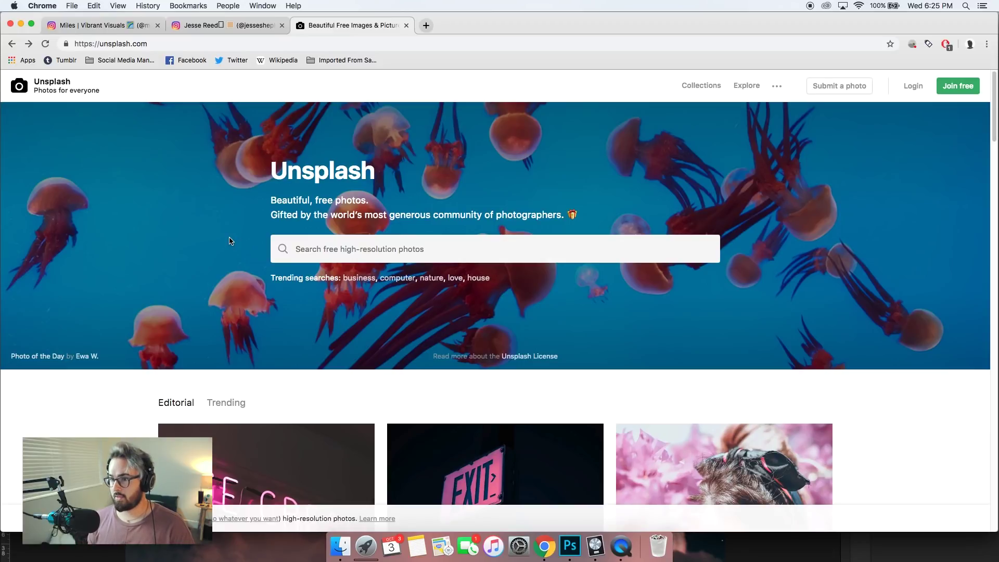
- Browse the editorial photos on the Unsplash home page and return to its search area
{"action": "scroll", "coordinate": [154, 406], "scroll_direction": "down", "scroll_amount": 4}
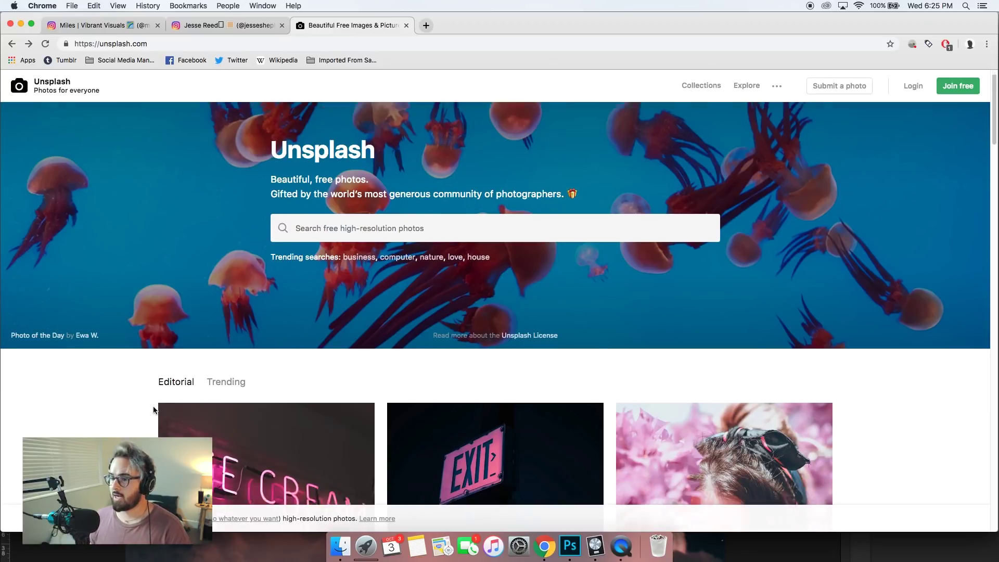
{"action": "scroll", "coordinate": [305, 251], "scroll_direction": "down", "scroll_amount": 4}
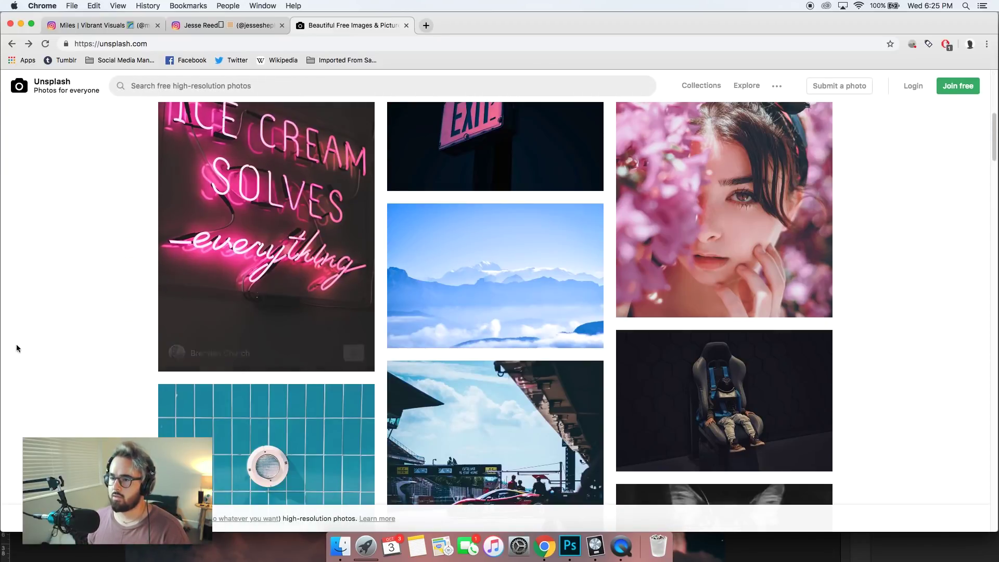
{"action": "scroll", "coordinate": [3, 339], "scroll_direction": "up", "scroll_amount": 8}
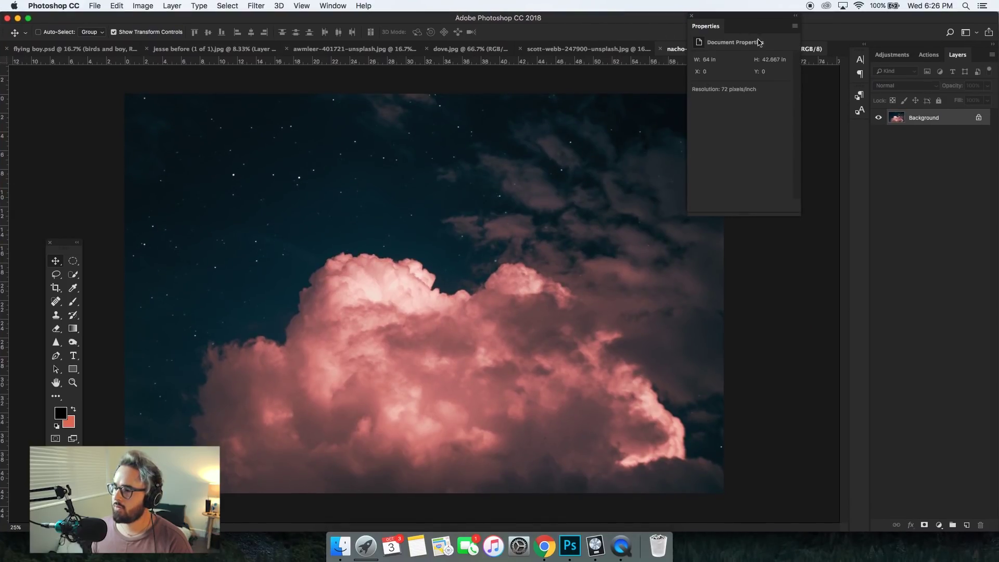
- Move the floating Properties panel away from the canvas and collapse it
{"action": "left_click_drag", "start_coordinate": [762, 30], "coordinate": [783, 102]}
{"action": "double_click", "coordinate": [783, 102]}
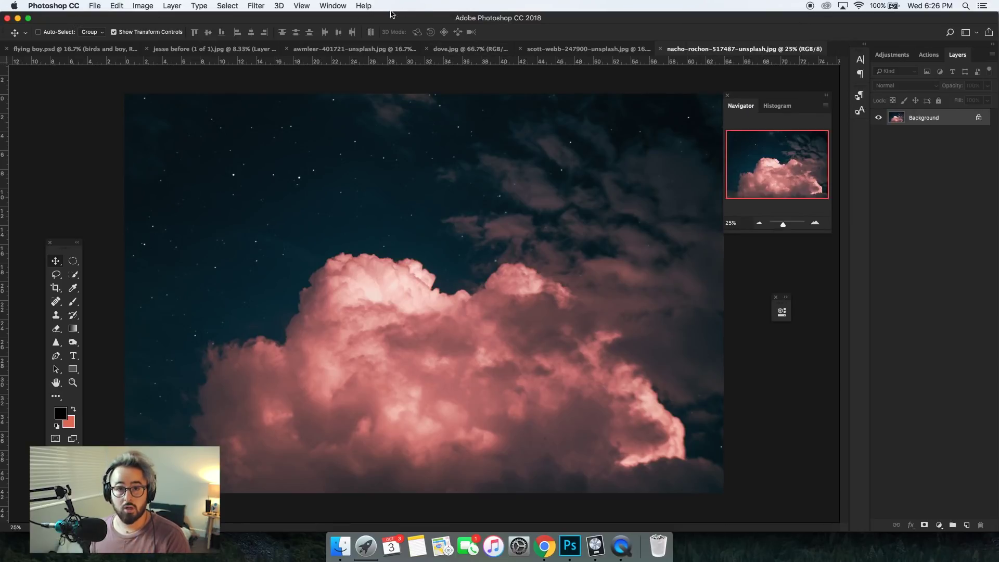
- In flying boy.psd, hide the birds and boy, Dodge Burn and Exposure and Coloring groups and the pink cloud sky layer, leaving only the grass
{"action": "left_click", "coordinate": [87, 50]}
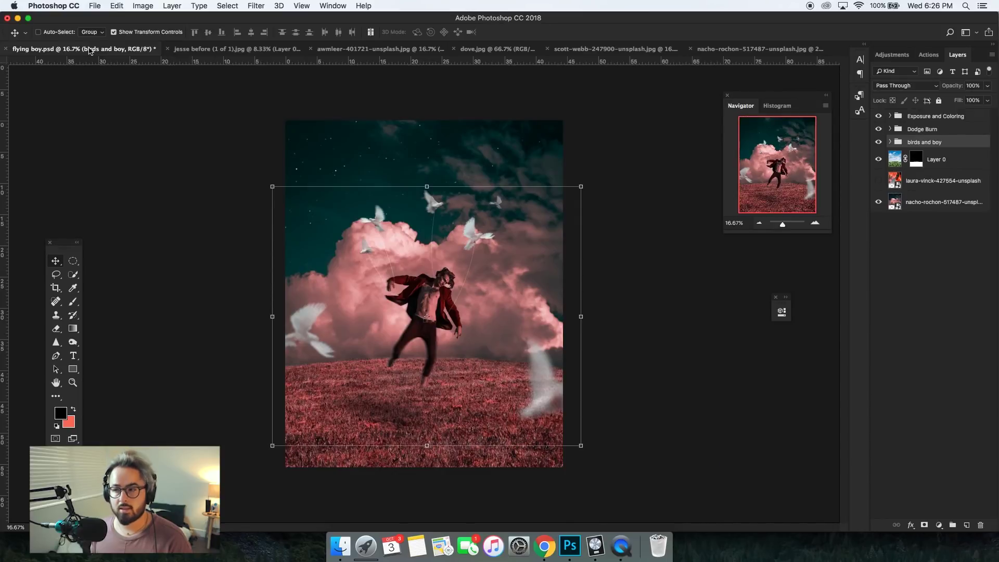
{"action": "left_click", "coordinate": [877, 144]}
{"action": "left_click", "coordinate": [878, 129]}
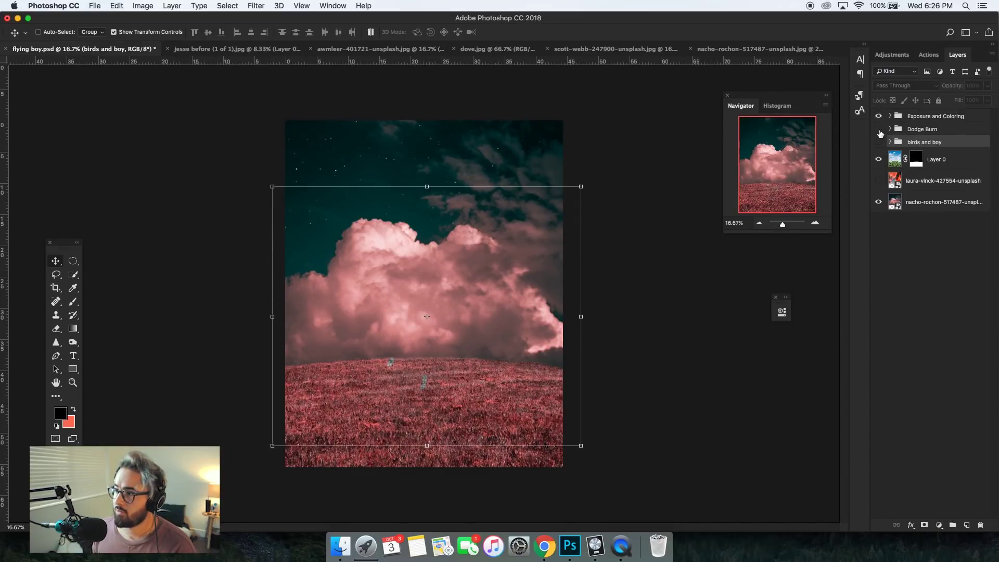
{"action": "left_click", "coordinate": [879, 116]}
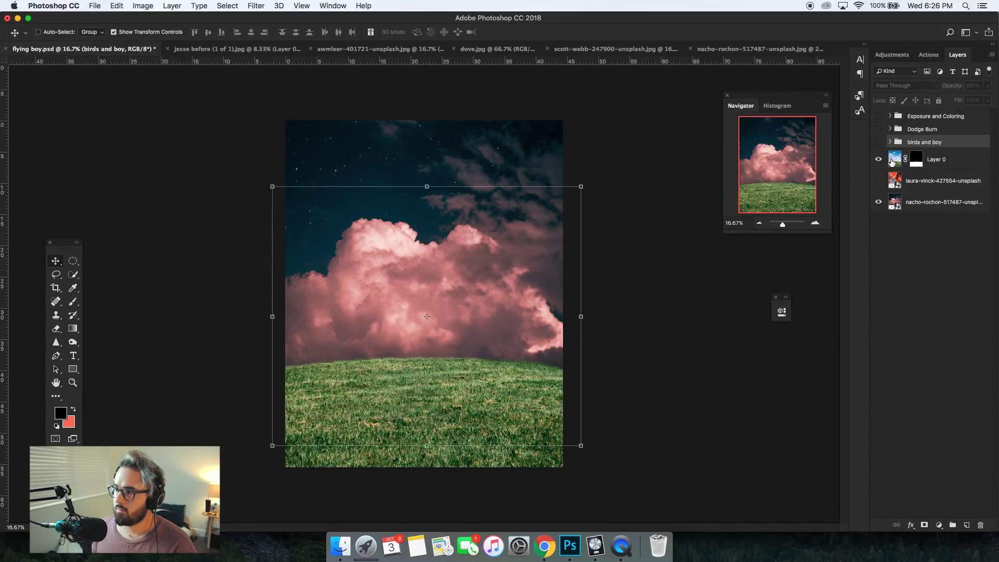
{"action": "left_click", "coordinate": [878, 202]}
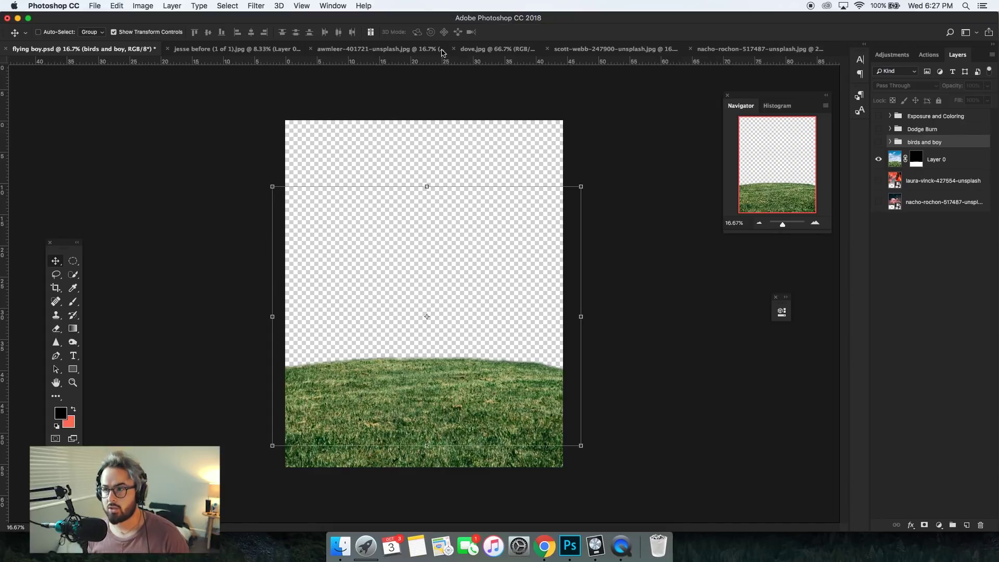
- Look through the open source photos of the jumping man, the two doves, the grassy hill and the pink cloud night sky
{"action": "left_click", "coordinate": [271, 49]}
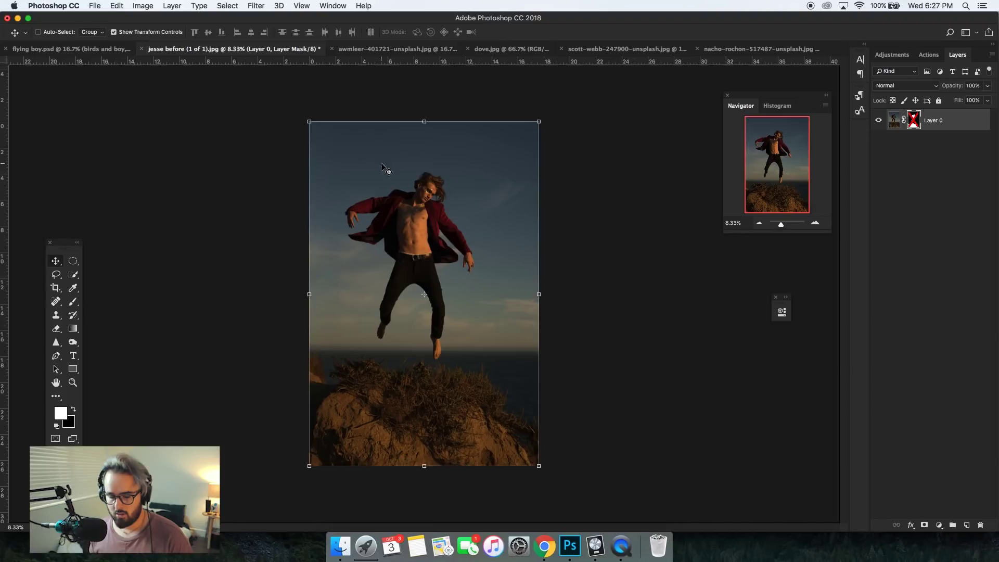
{"action": "key", "text": "z"}
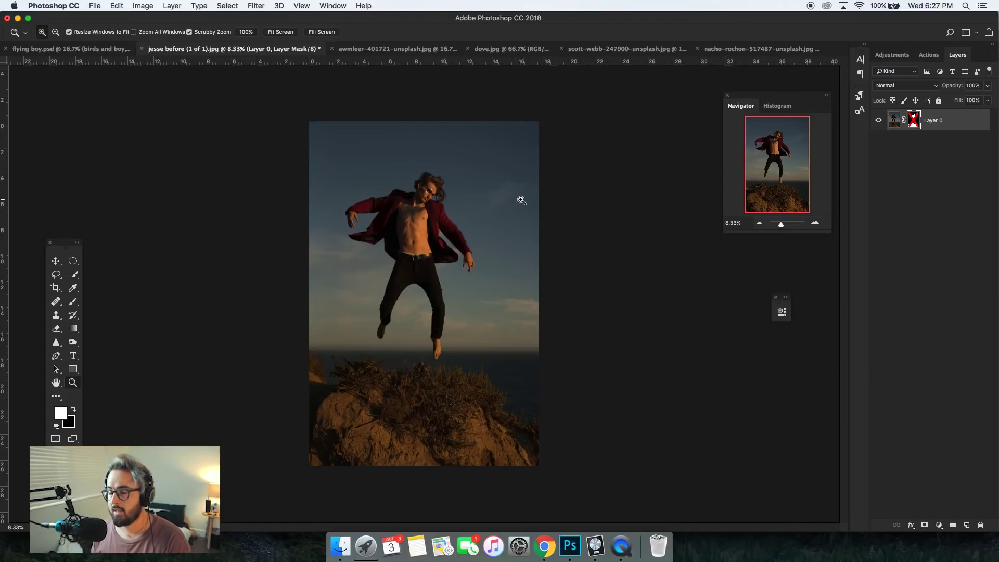
{"action": "left_click", "coordinate": [393, 50]}
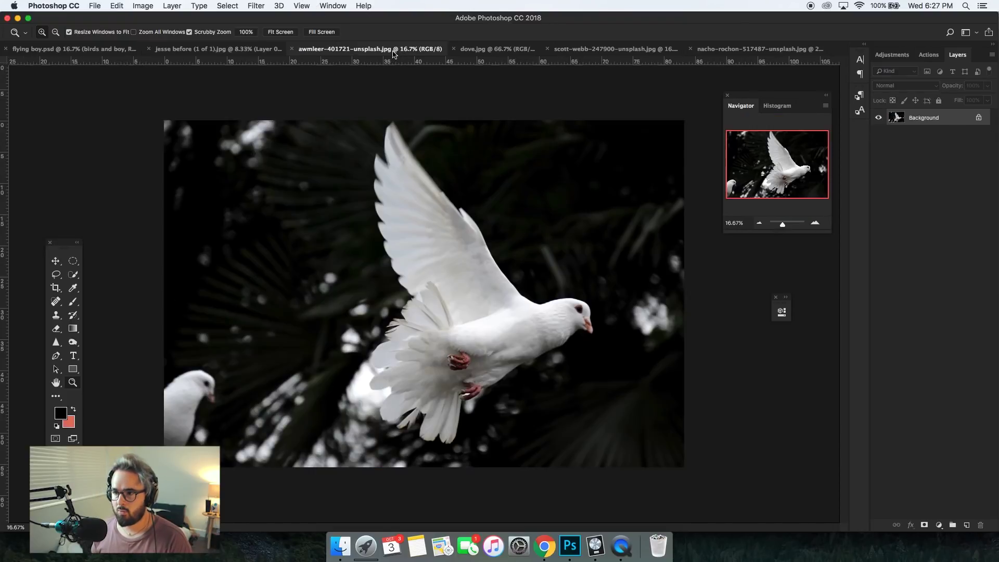
{"action": "left_click", "coordinate": [486, 51]}
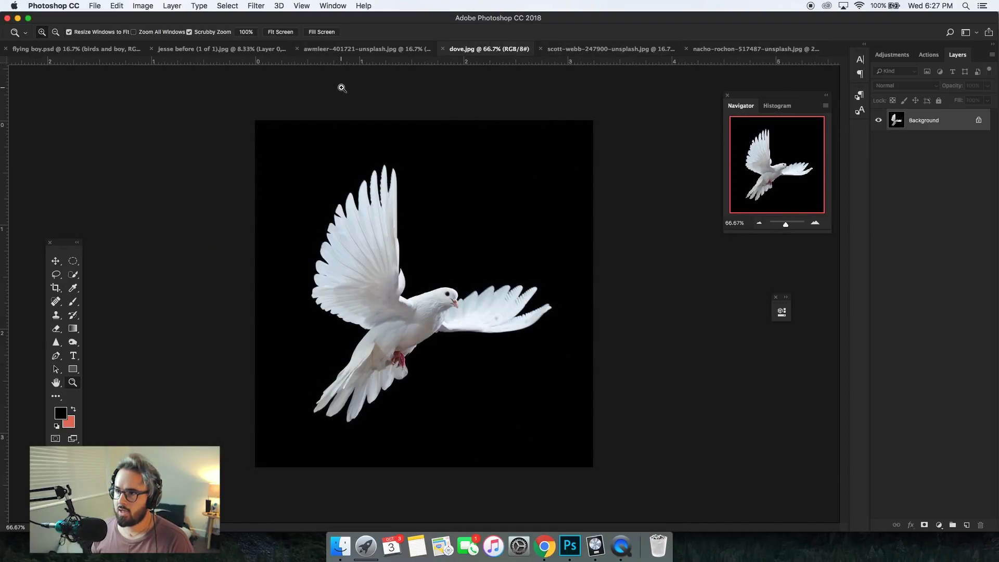
{"action": "left_click", "coordinate": [357, 51]}
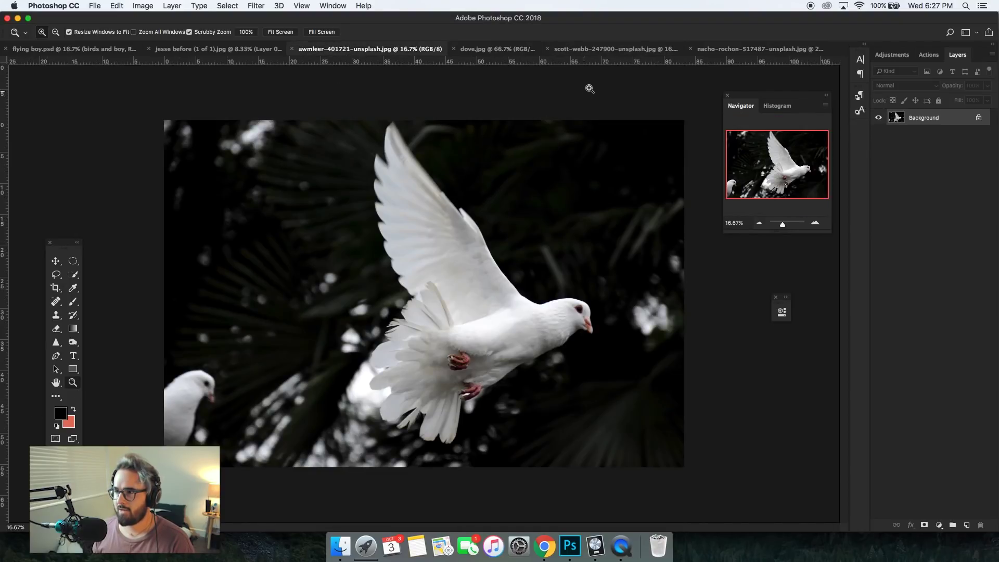
{"action": "left_click", "coordinate": [619, 50]}
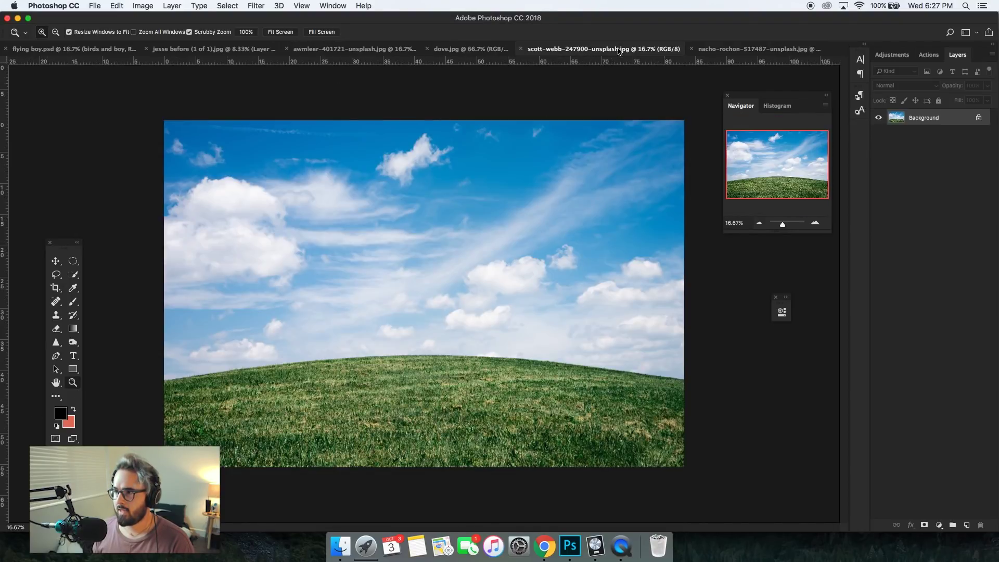
{"action": "left_click", "coordinate": [730, 50]}
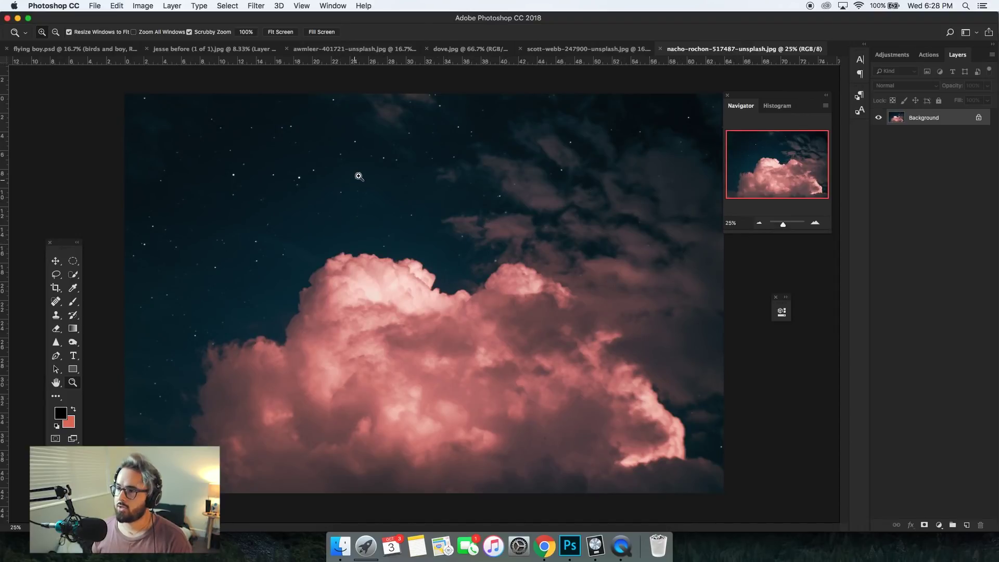
- Mask out the sky in the grassy hill photo using a Quick Selection of the sky and an inverted layer mask
{"action": "left_click", "coordinate": [622, 50]}
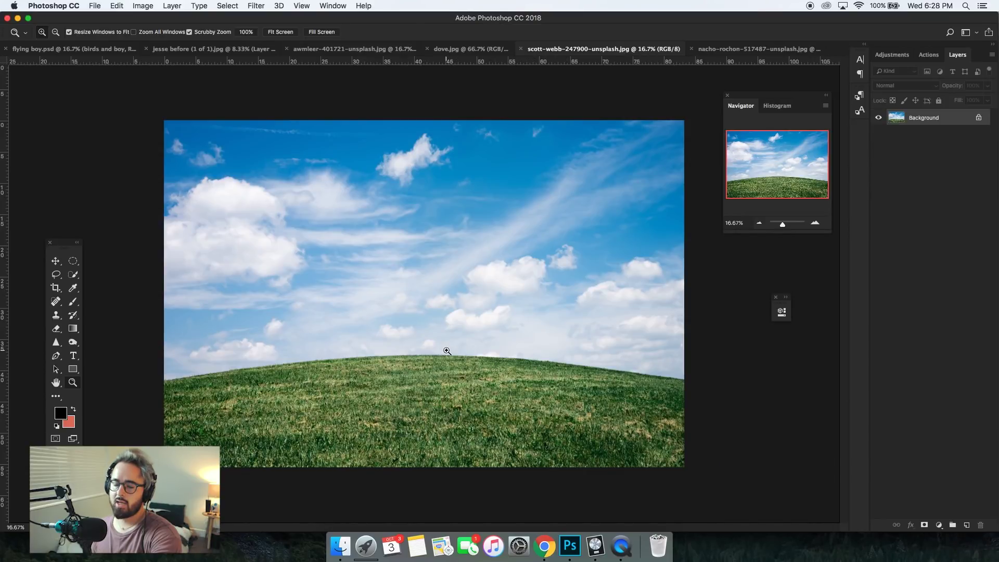
{"action": "key", "text": "w"}
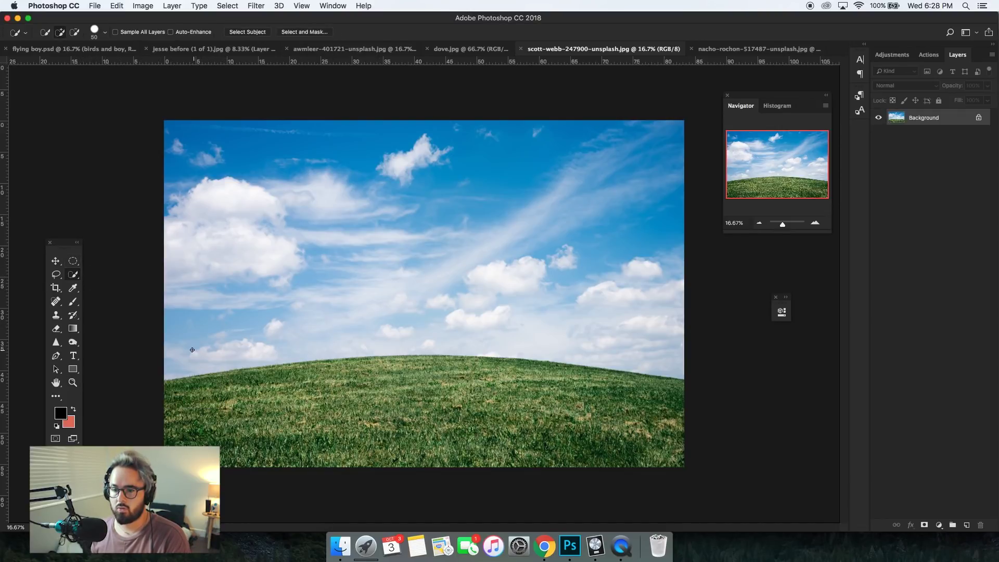
{"action": "left_click_drag", "start_coordinate": [166, 342], "coordinate": [505, 283]}
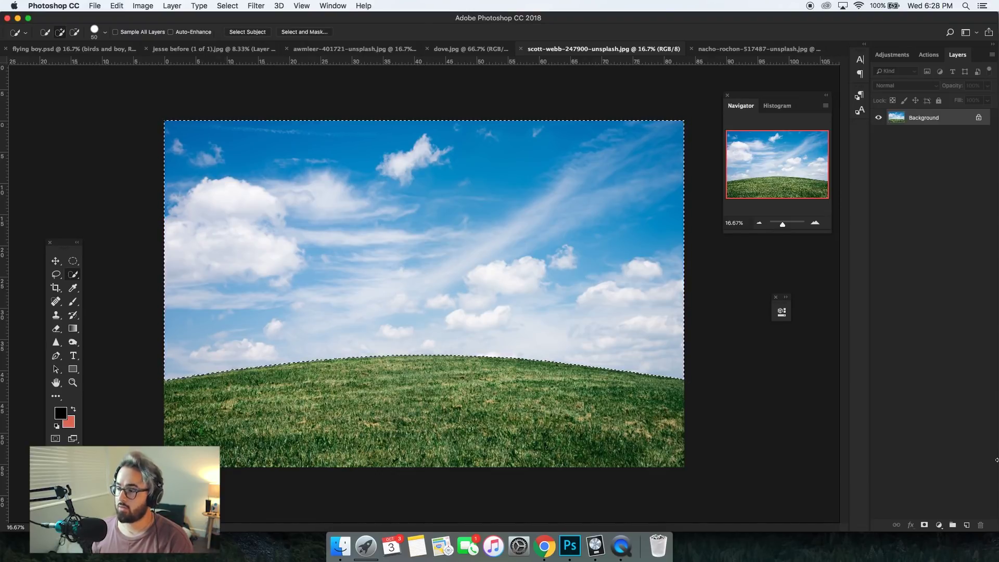
{"action": "left_click", "coordinate": [923, 525]}
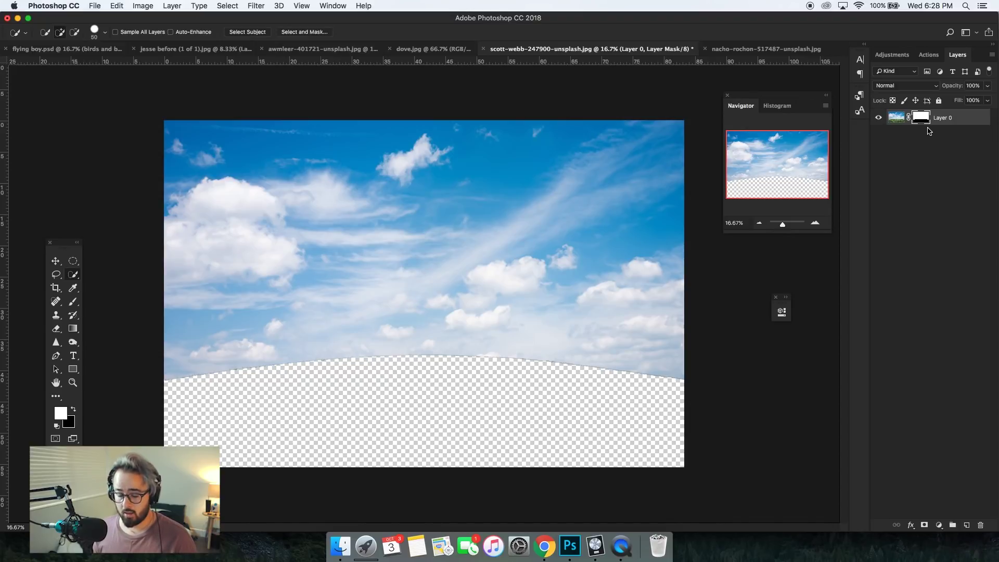
{"action": "key", "text": "super+i"}
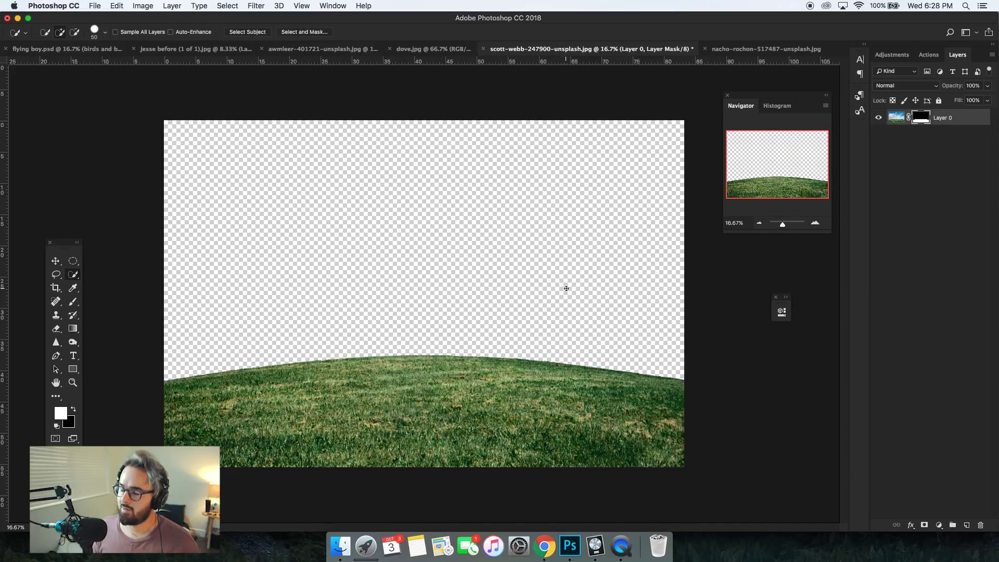
- In flying boy.psd, preview the red cloud sky behind the grass, then hide it and show the starry pink cloud sky instead
{"action": "left_click", "coordinate": [67, 49]}
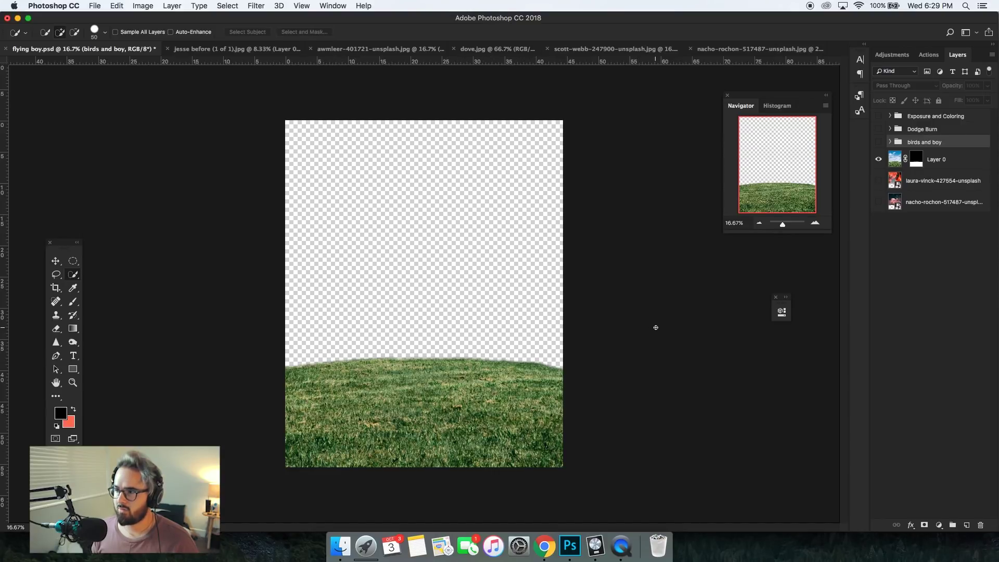
{"action": "key", "text": "v"}
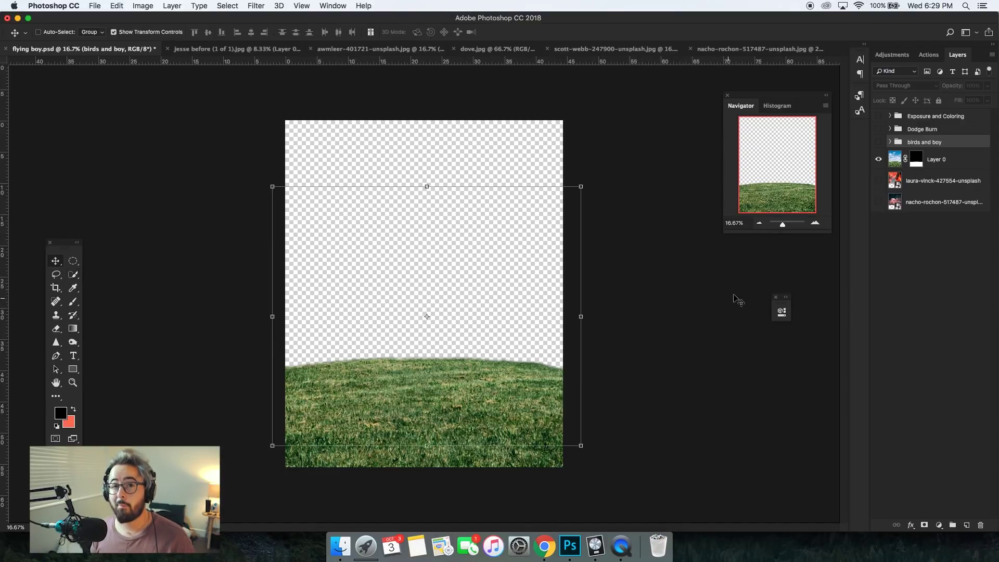
{"action": "left_click", "coordinate": [896, 281]}
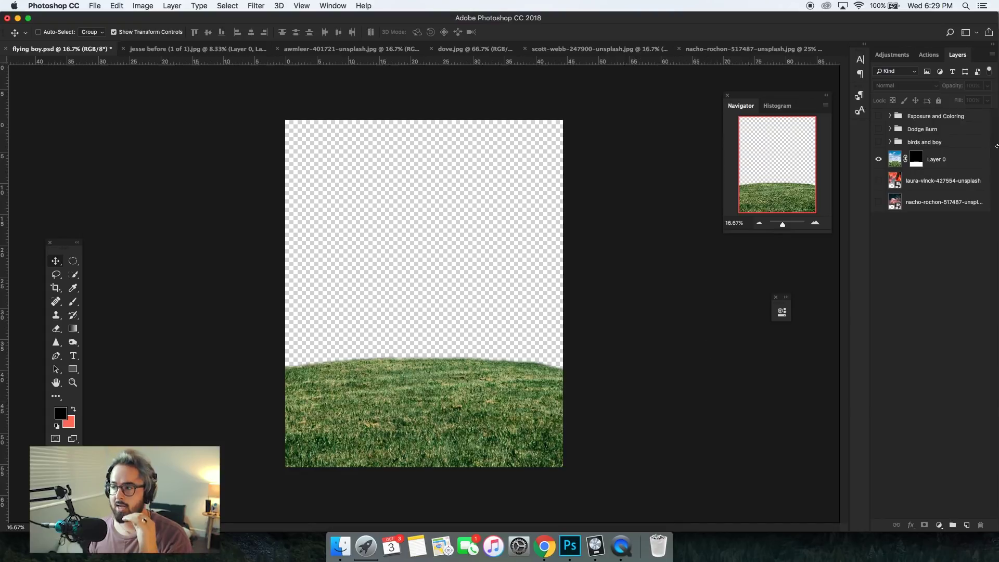
{"action": "left_click", "coordinate": [879, 182]}
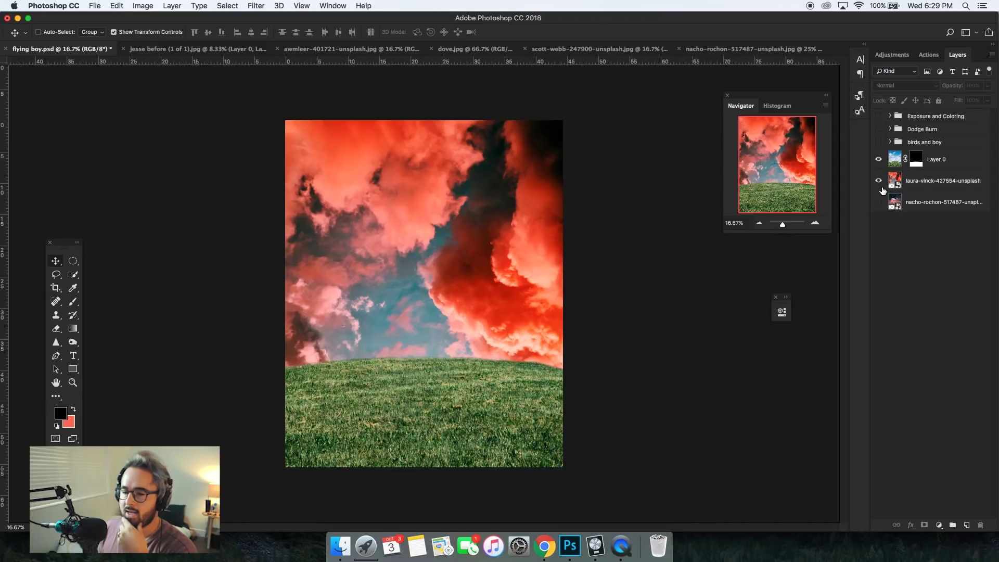
{"action": "left_click", "coordinate": [879, 180]}
{"action": "left_click", "coordinate": [879, 202]}
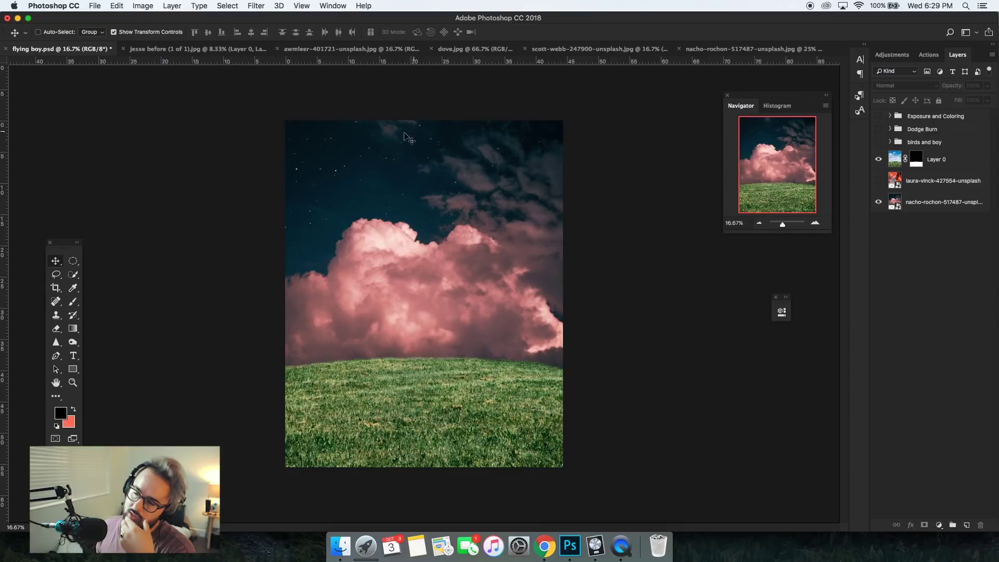
- Expand and show the birds and boy group, and select its subgroup containing the man and his shadow
{"action": "left_click", "coordinate": [893, 143]}
{"action": "left_click", "coordinate": [892, 143]}
{"action": "left_click", "coordinate": [878, 143]}
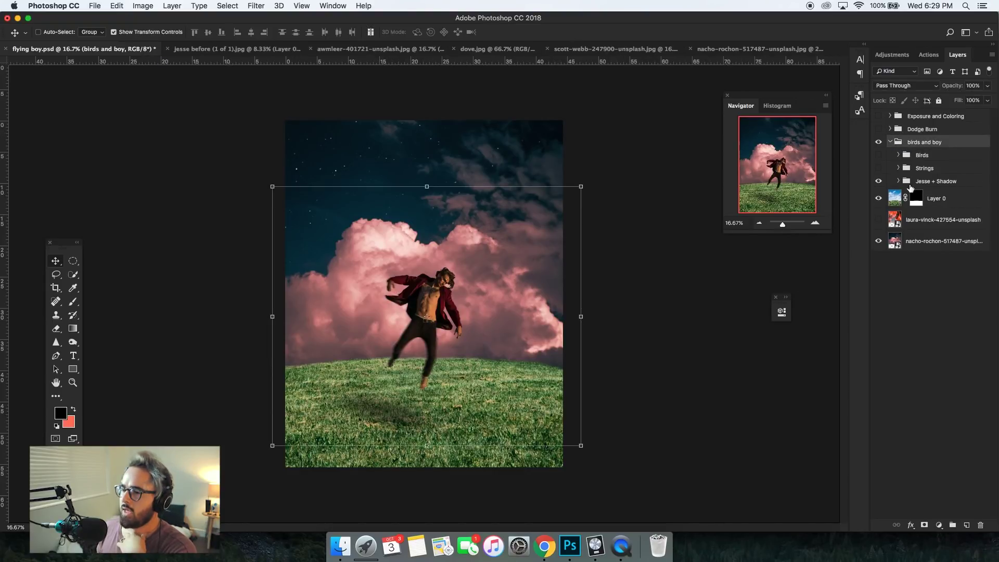
{"action": "left_click", "coordinate": [923, 181]}
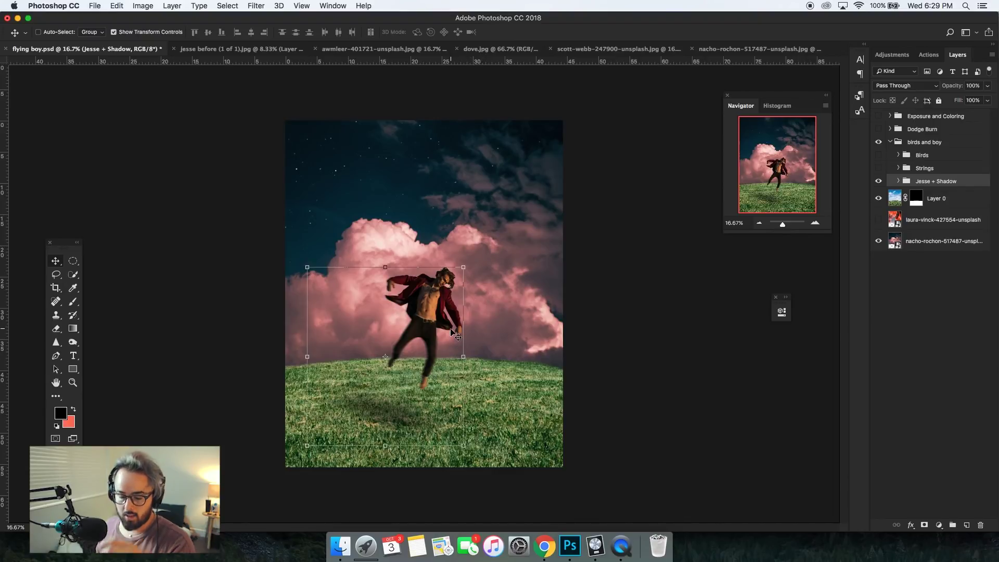
- Examine the jumping man's hair cutout and body up close against the pink clouds and grass
{"action": "key", "text": "z"}
{"action": "left_click_drag", "start_coordinate": [452, 305], "coordinate": [452, 304]}
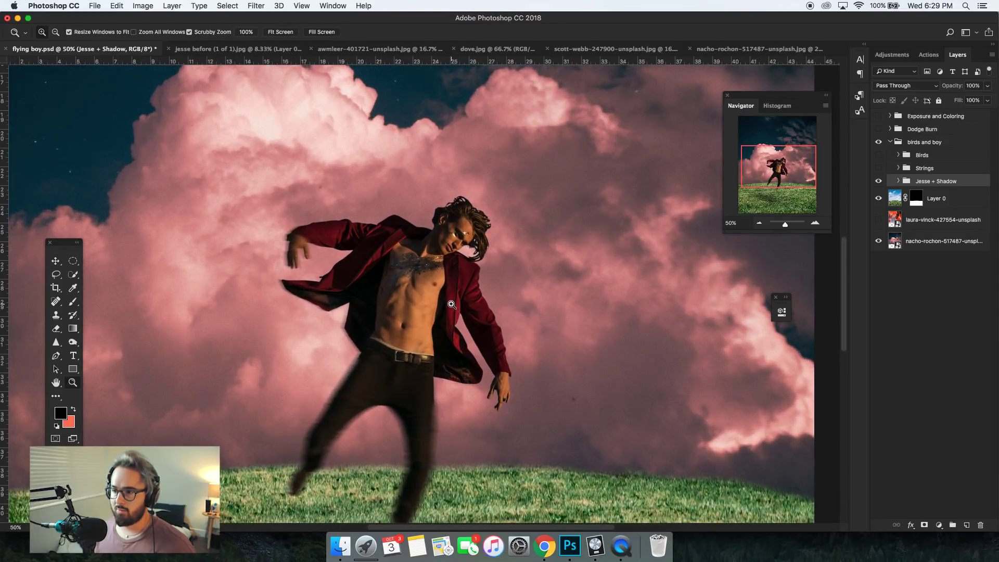
{"action": "left_click_drag", "start_coordinate": [458, 189], "coordinate": [458, 188]}
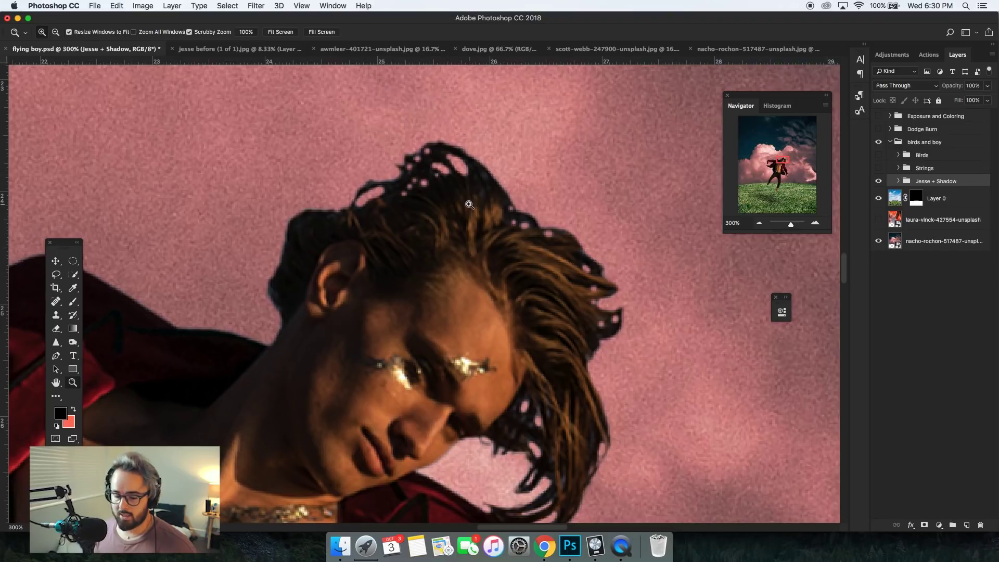
{"action": "key", "text": "alt"}
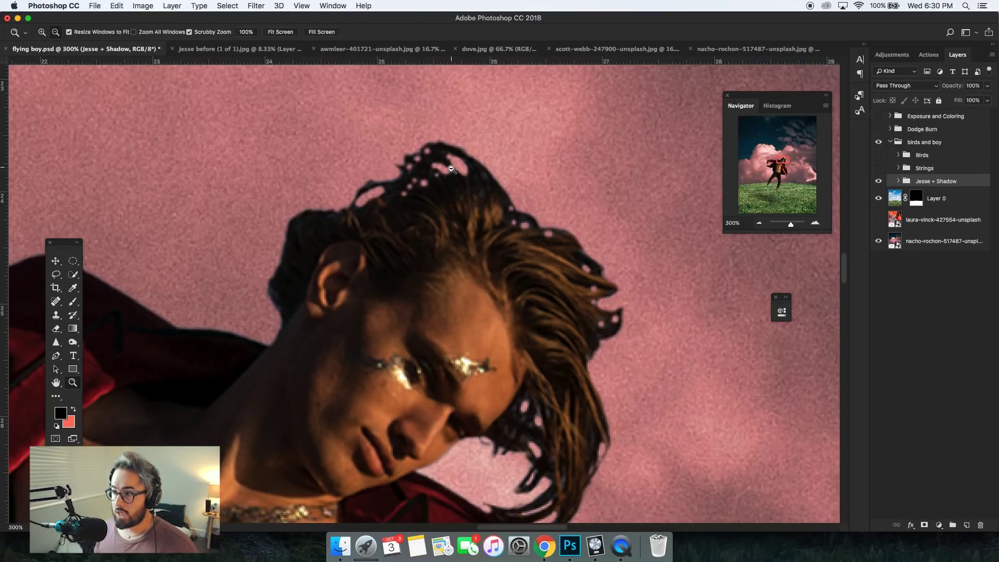
{"action": "left_click", "coordinate": [458, 200], "text": "alt"}
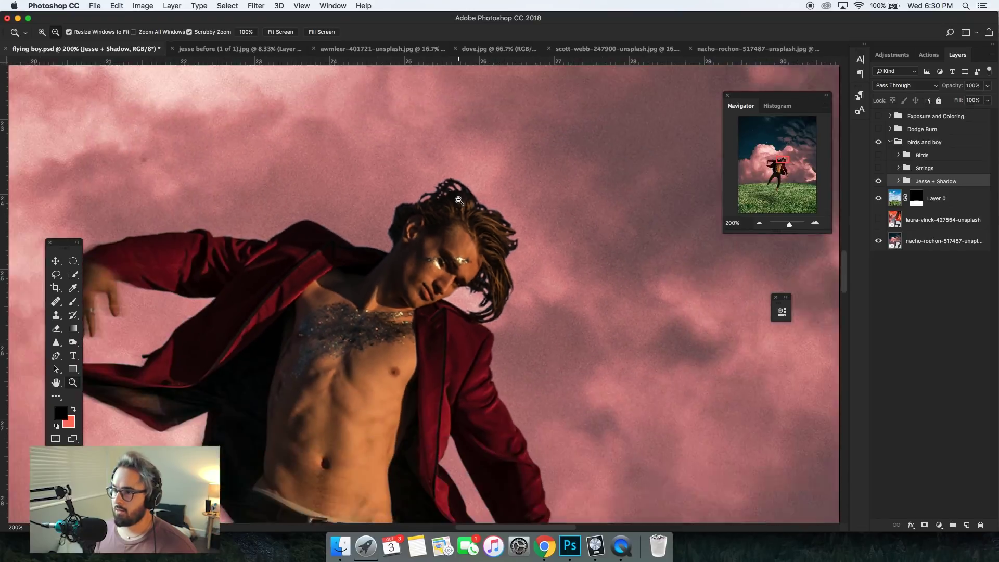
{"action": "left_click", "coordinate": [458, 200], "text": "alt"}
{"action": "left_click", "coordinate": [458, 201], "text": "alt"}
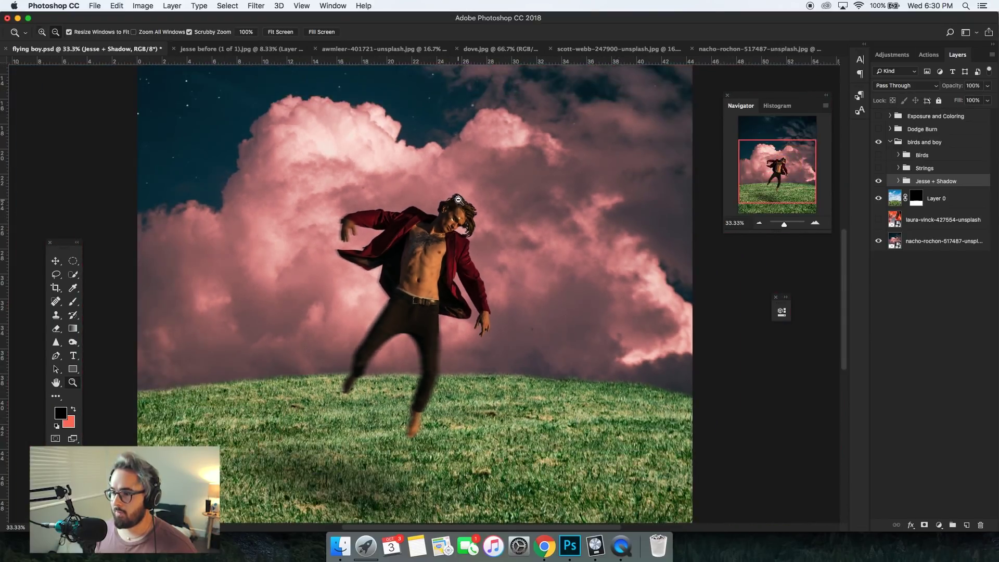
{"action": "left_click", "coordinate": [392, 333]}
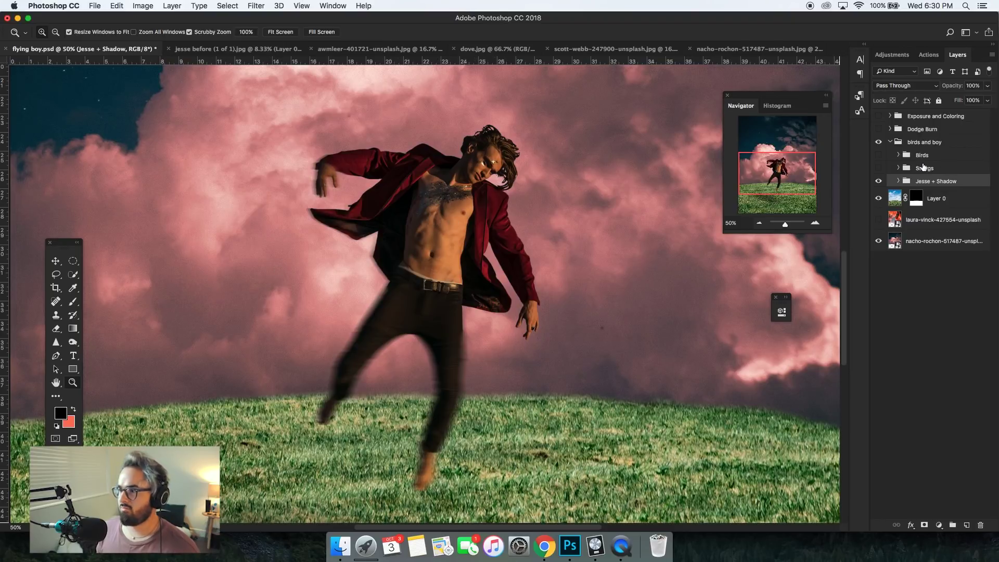
- Expand the subgroup with the man and his shadow and hide its motion-blurred Layer 1 copy
{"action": "left_click", "coordinate": [899, 181]}
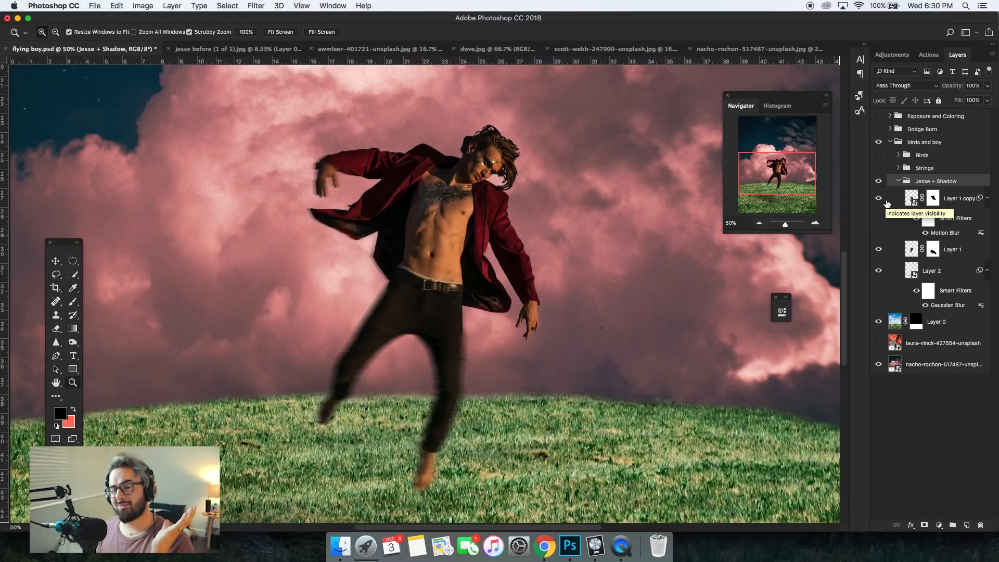
{"action": "left_click", "coordinate": [879, 198]}
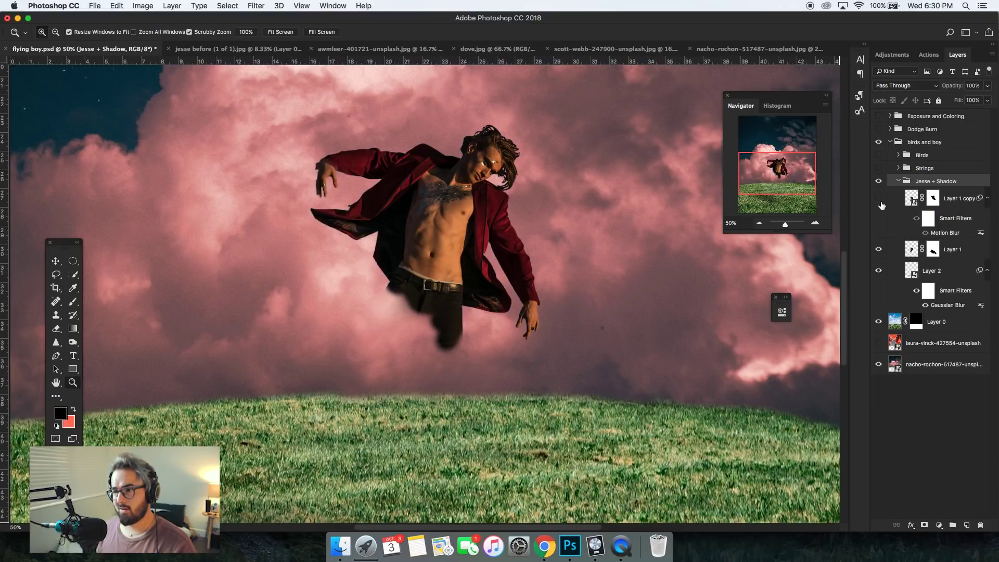
- Compare the man with and without the motion-blurred Layer 1 copy, leave the layer visible, and collapse the subgroup with his shadow
{"action": "left_click", "coordinate": [879, 200]}
{"action": "left_click", "coordinate": [879, 199]}
{"action": "left_click", "coordinate": [879, 200]}
{"action": "left_click", "coordinate": [880, 200]}
{"action": "left_click", "coordinate": [879, 199]}
{"action": "left_click", "coordinate": [880, 200]}
{"action": "left_click", "coordinate": [880, 200]}
{"action": "left_click", "coordinate": [880, 200]}
{"action": "left_click", "coordinate": [880, 199]}
{"action": "left_click", "coordinate": [879, 200]}
{"action": "left_click", "coordinate": [879, 200]}
{"action": "left_click", "coordinate": [879, 200]}
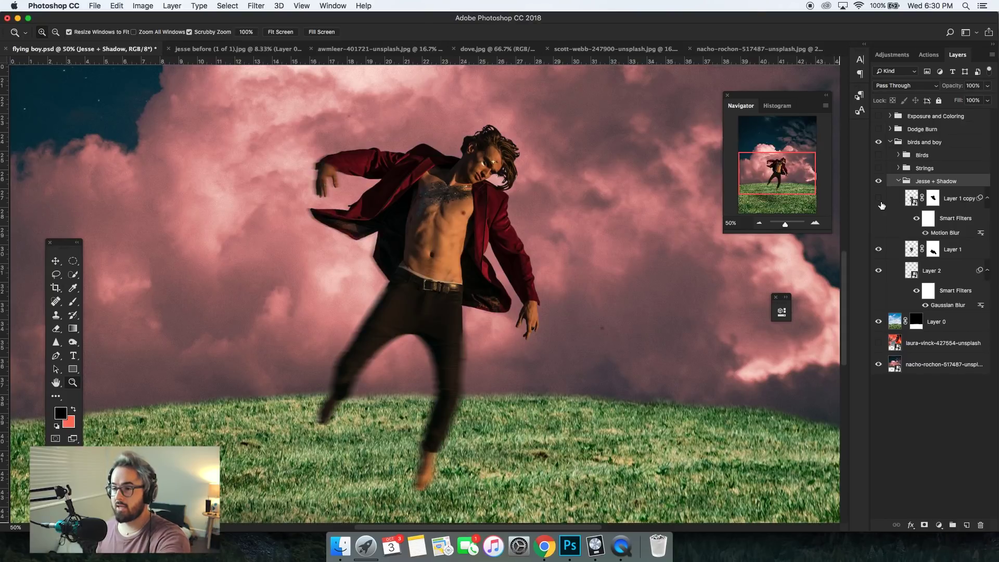
{"action": "left_click", "coordinate": [880, 200]}
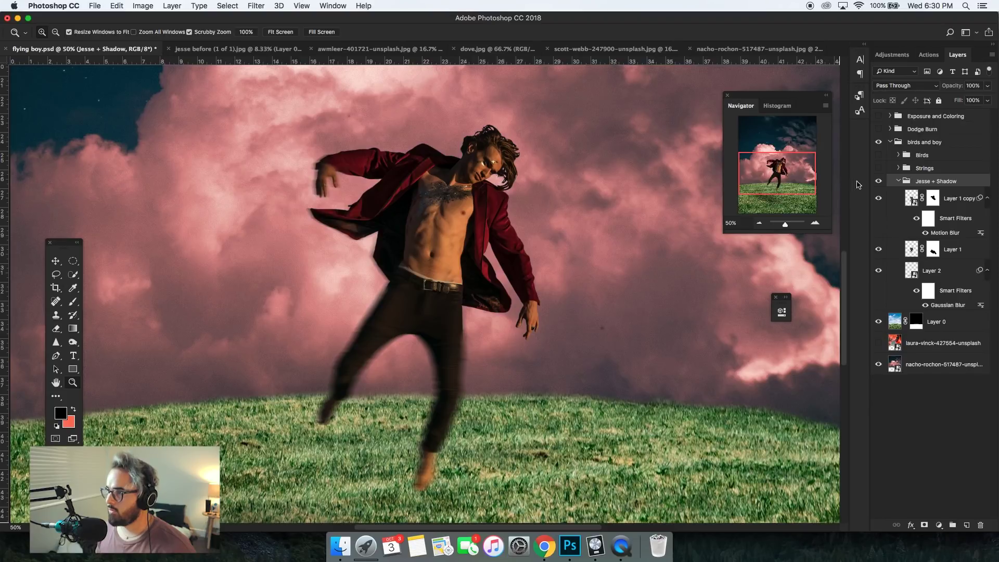
{"action": "left_click", "coordinate": [898, 182]}
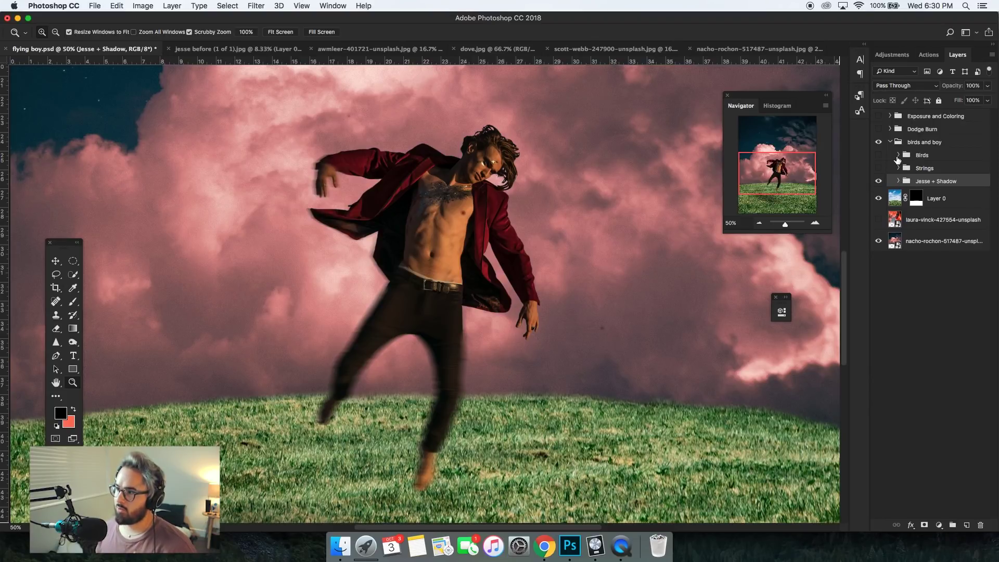
- Show the Birds group over the whole composition and expand it to list its dove layers
{"action": "key", "text": "super+0"}
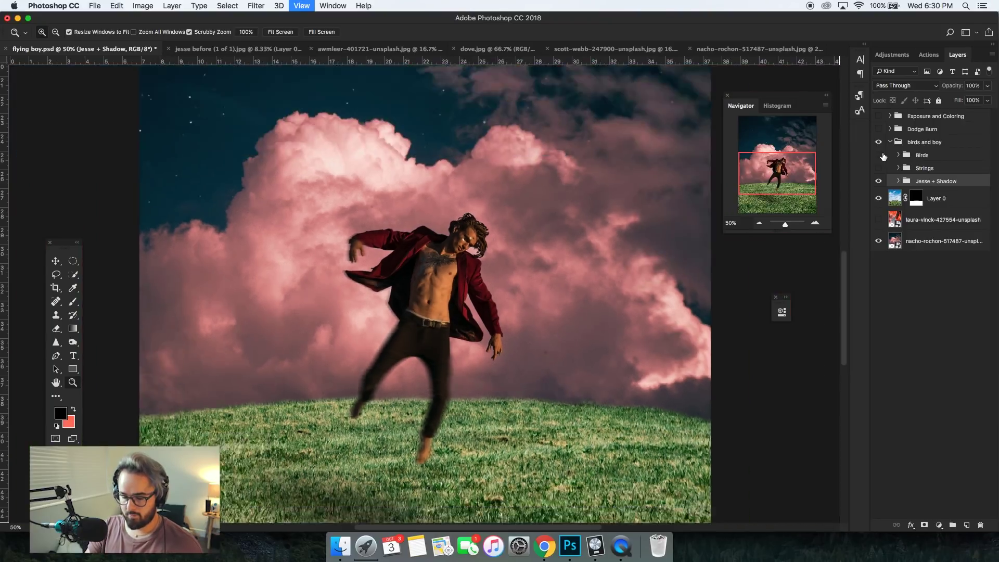
{"action": "left_click", "coordinate": [879, 155]}
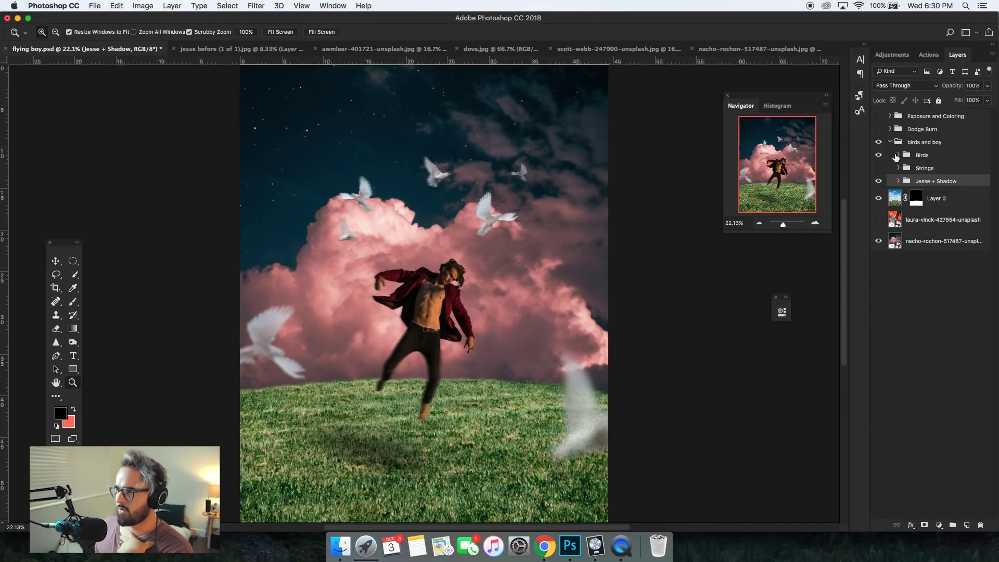
{"action": "left_click", "coordinate": [898, 155]}
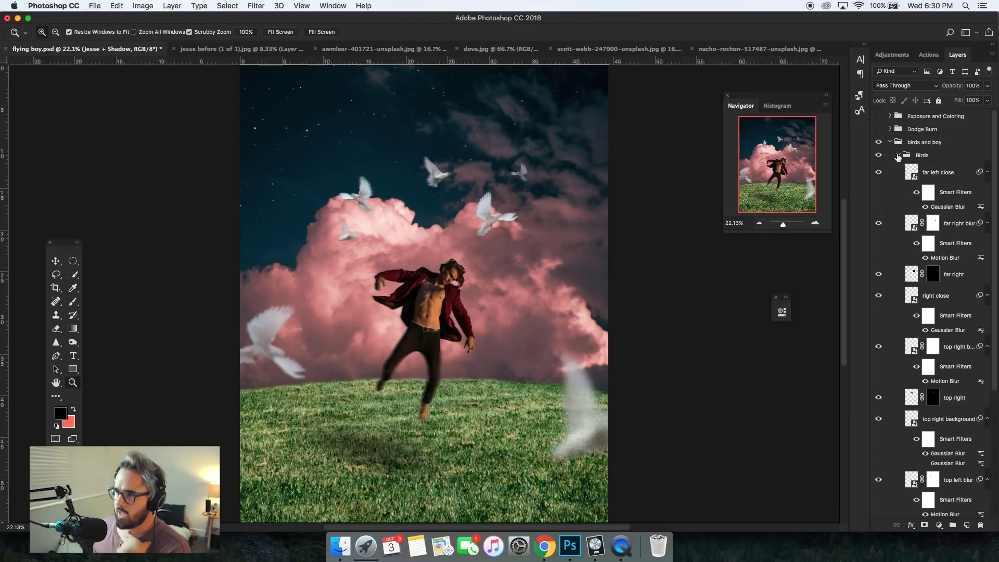
- Examine the doves up close, comparing the sharp, motion-blurred and out-of-focus birds around the man
{"action": "left_click", "coordinate": [490, 188]}
{"action": "left_click", "coordinate": [490, 188]}
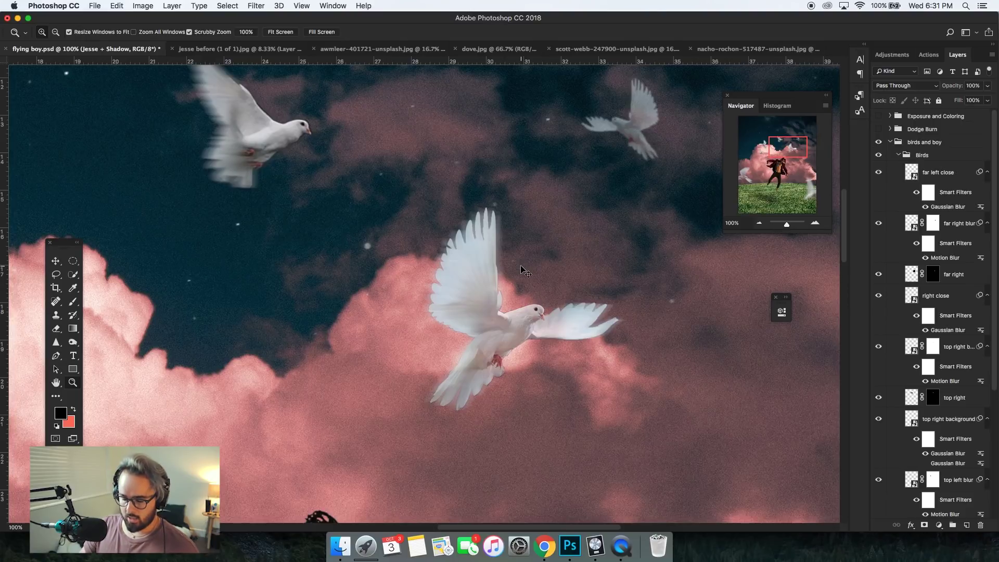
{"action": "key", "text": "super+0"}
{"action": "left_click", "coordinate": [519, 224]}
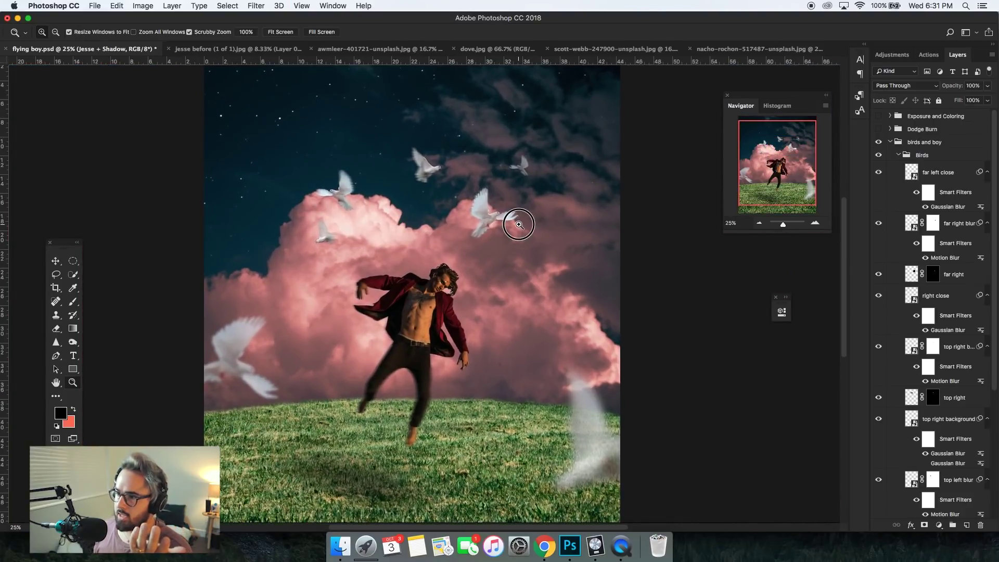
{"action": "left_click", "coordinate": [526, 221]}
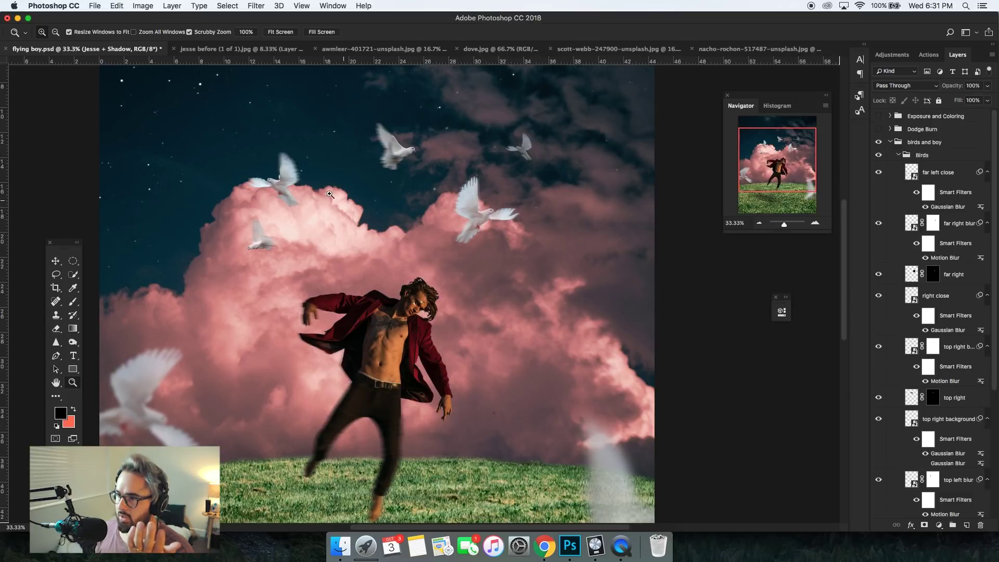
{"action": "scroll", "coordinate": [466, 432], "scroll_direction": "down", "scroll_amount": 2}
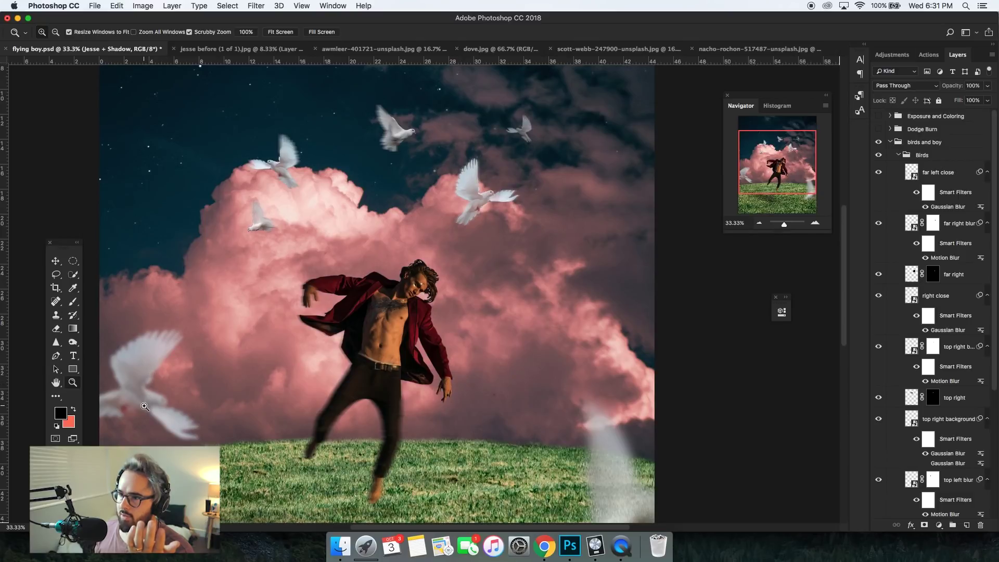
{"action": "scroll", "coordinate": [483, 382], "scroll_direction": "up", "scroll_amount": 2}
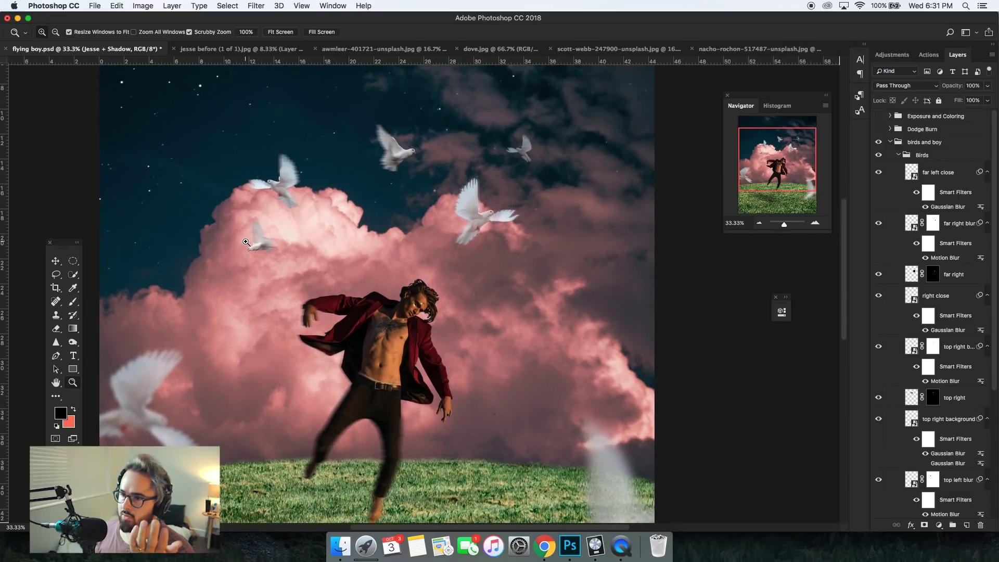
{"action": "scroll", "coordinate": [712, 432], "scroll_direction": "down", "scroll_amount": 10}
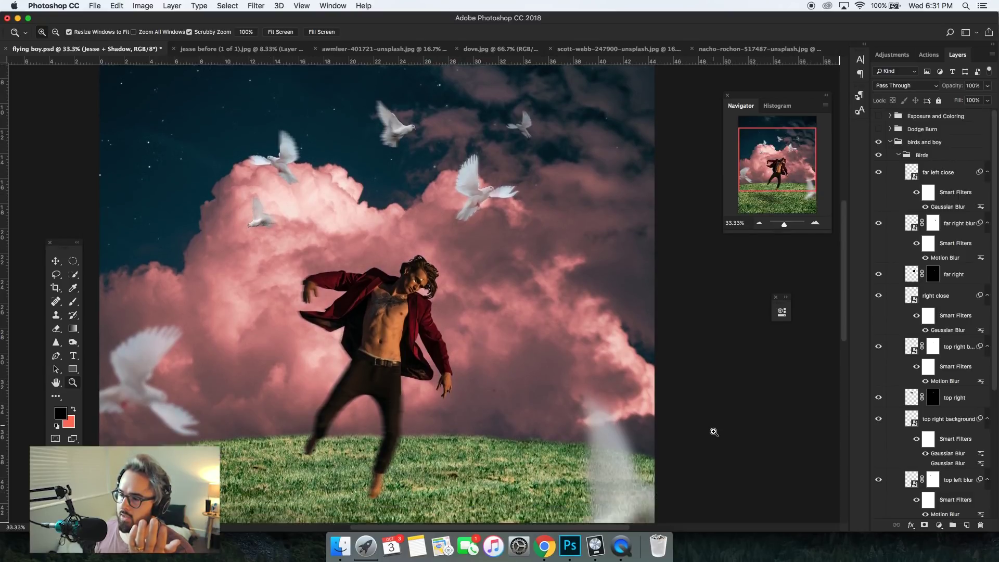
{"action": "scroll", "coordinate": [450, 396], "scroll_direction": "up", "scroll_amount": 10}
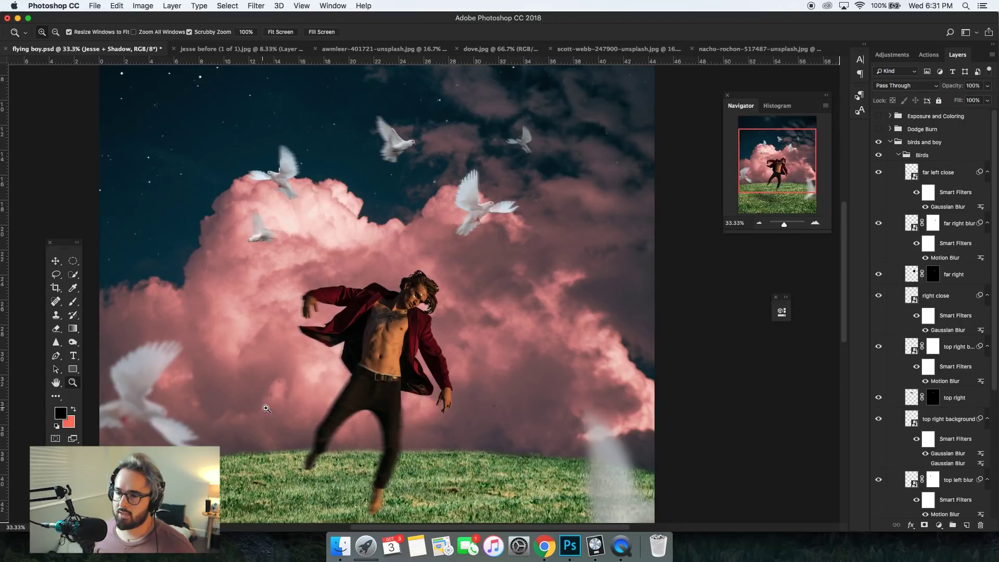
{"action": "scroll", "coordinate": [265, 409], "scroll_direction": "down", "scroll_amount": 5}
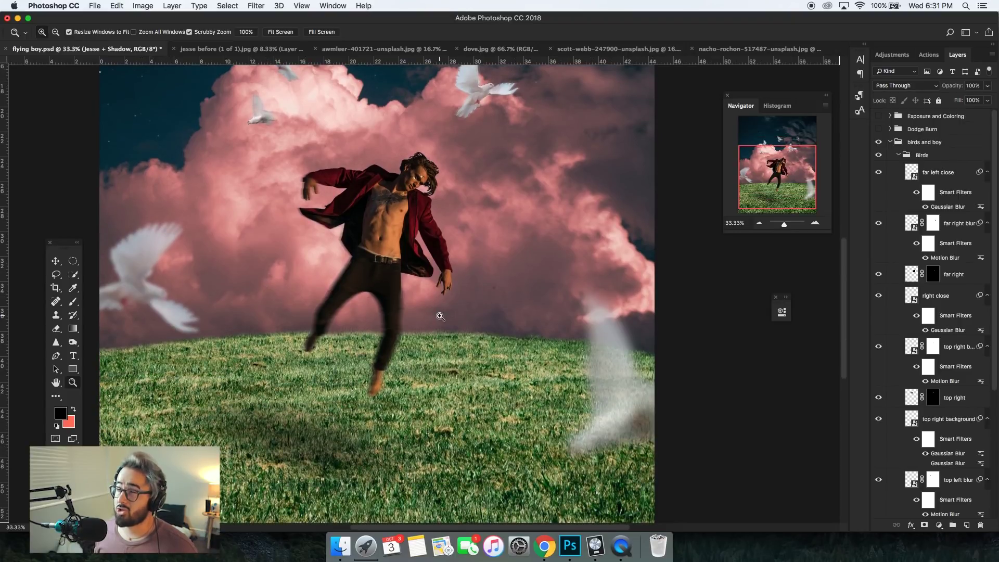
{"action": "scroll", "coordinate": [206, 275], "scroll_direction": "up", "scroll_amount": 4}
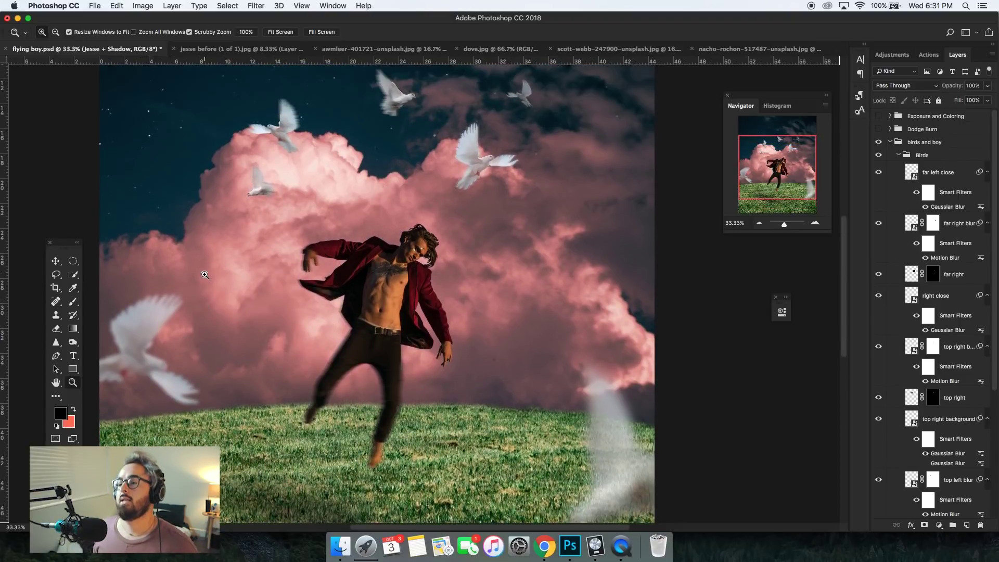
{"action": "scroll", "coordinate": [200, 273], "scroll_direction": "up", "scroll_amount": 1}
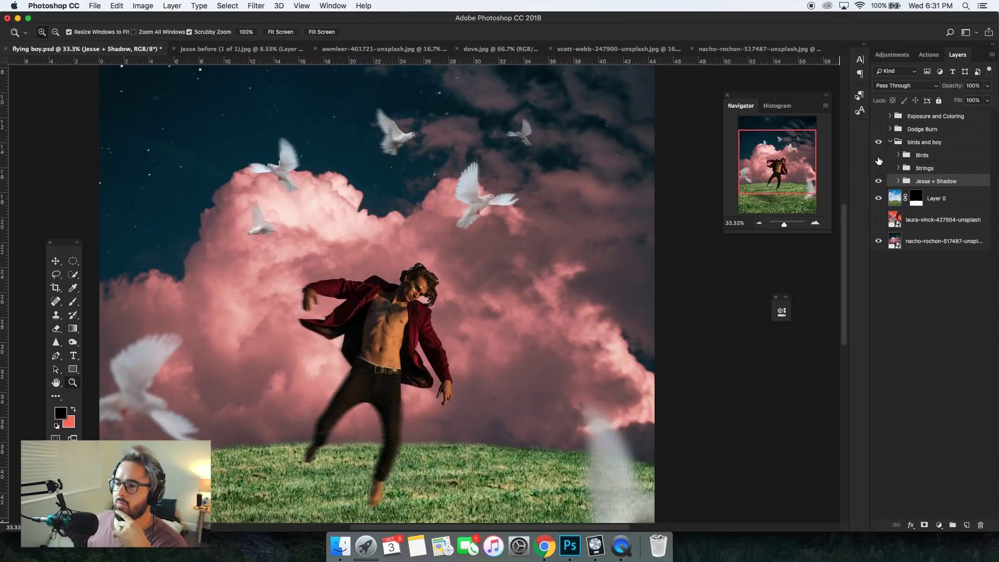
- Compare the composition with and without the Birds group, leaving the doves visible in the full image
{"action": "left_click", "coordinate": [879, 155]}
{"action": "left_click", "coordinate": [878, 155]}
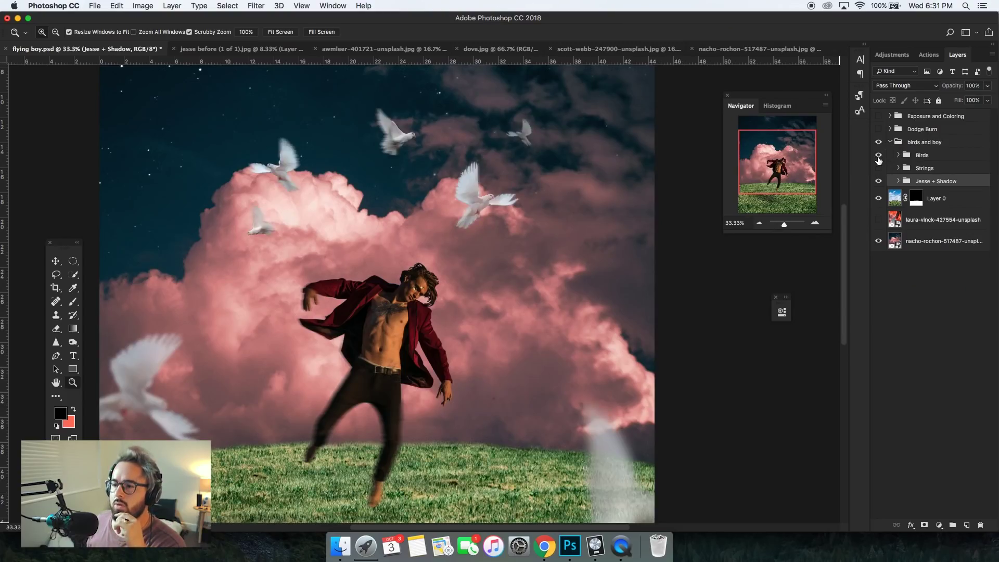
{"action": "left_click", "coordinate": [878, 155]}
{"action": "left_click", "coordinate": [879, 155]}
{"action": "left_click", "coordinate": [878, 156]}
{"action": "left_click", "coordinate": [878, 156]}
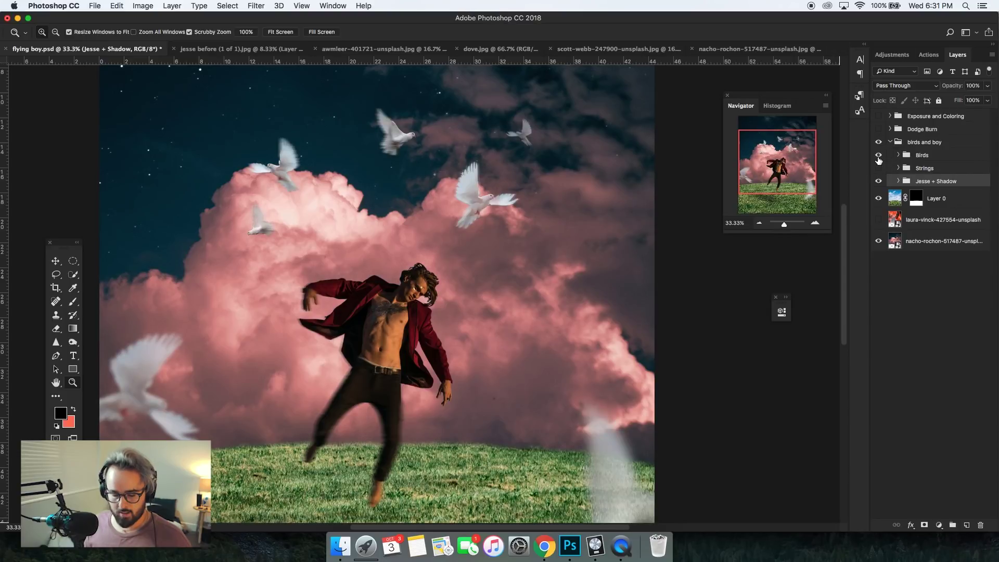
{"action": "key", "text": "super+0"}
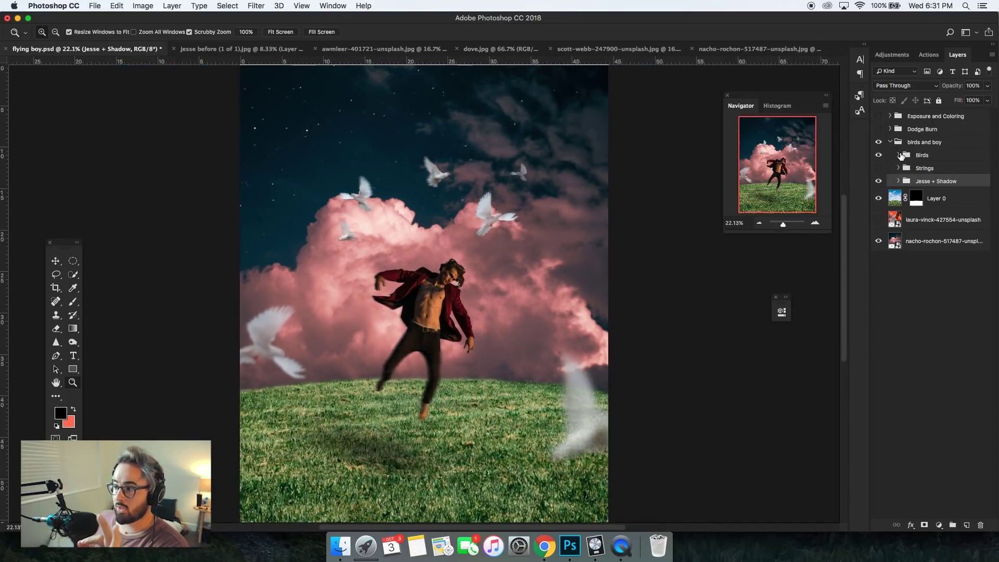
- Inspect the layers in the Birds group, compare the scene with and without the far left close dove, and collapse the group
{"action": "left_click", "coordinate": [901, 156]}
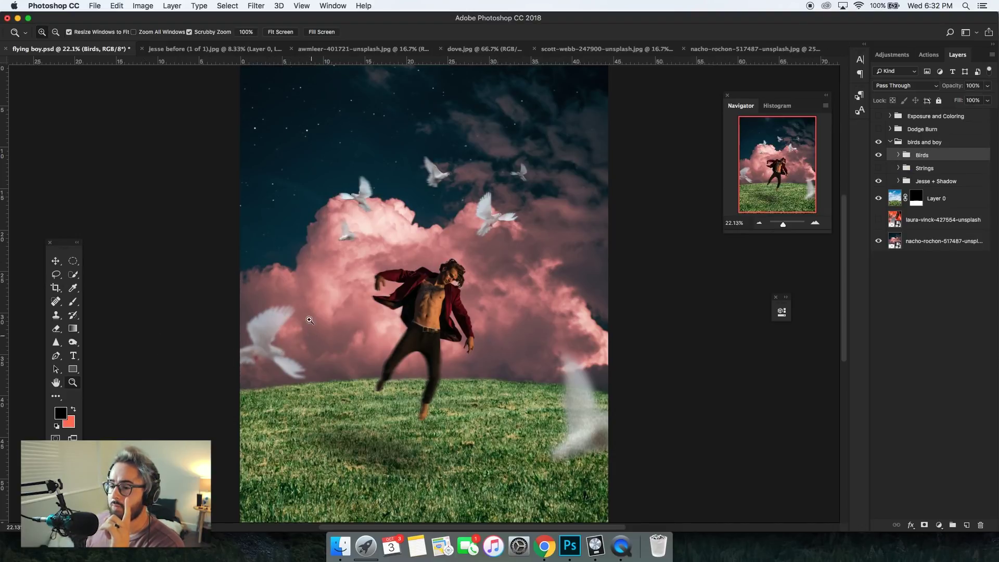
{"action": "left_click", "coordinate": [899, 156]}
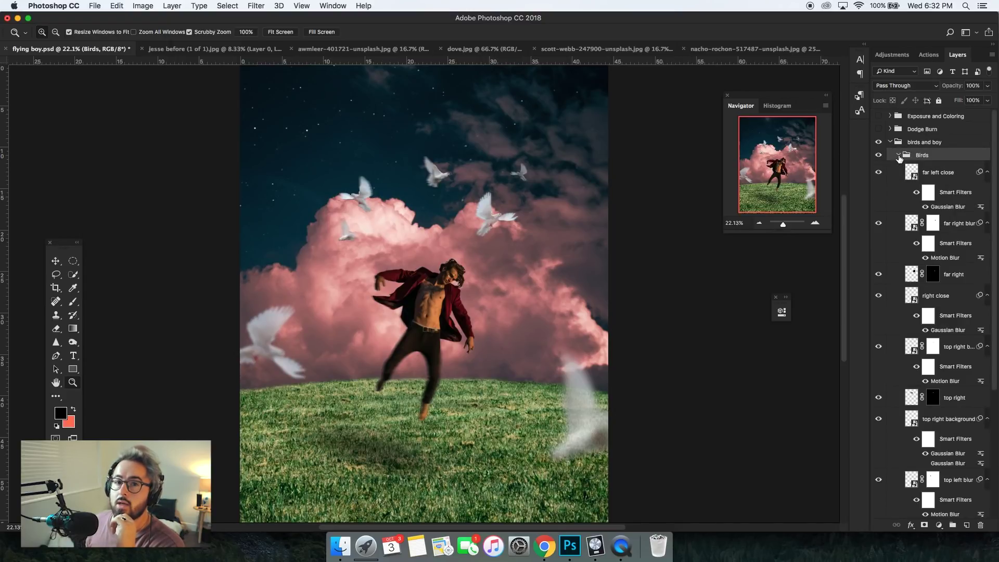
{"action": "scroll", "coordinate": [900, 158], "scroll_direction": "down", "scroll_amount": 2}
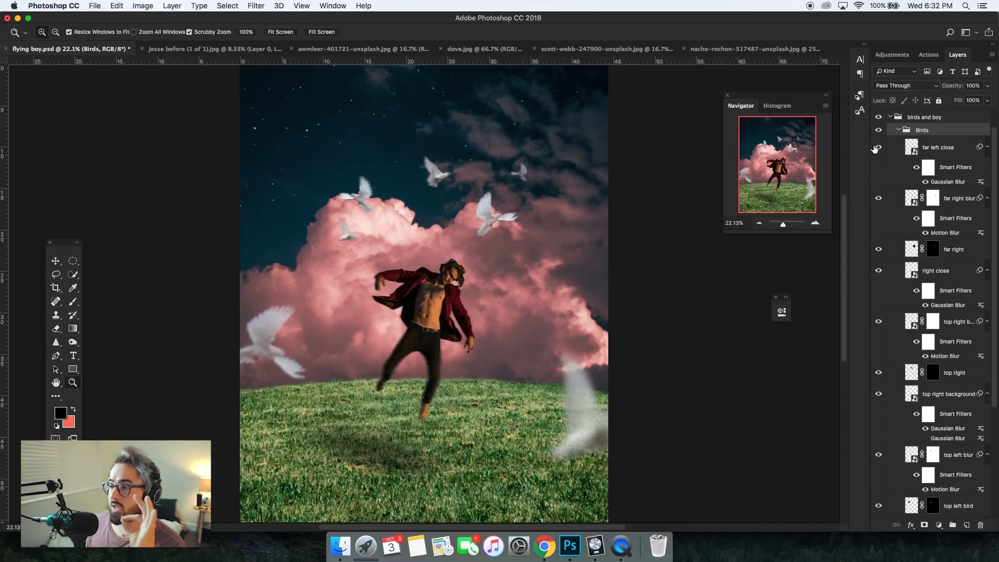
{"action": "left_click", "coordinate": [877, 150]}
{"action": "left_click", "coordinate": [878, 150]}
{"action": "left_click", "coordinate": [878, 150]}
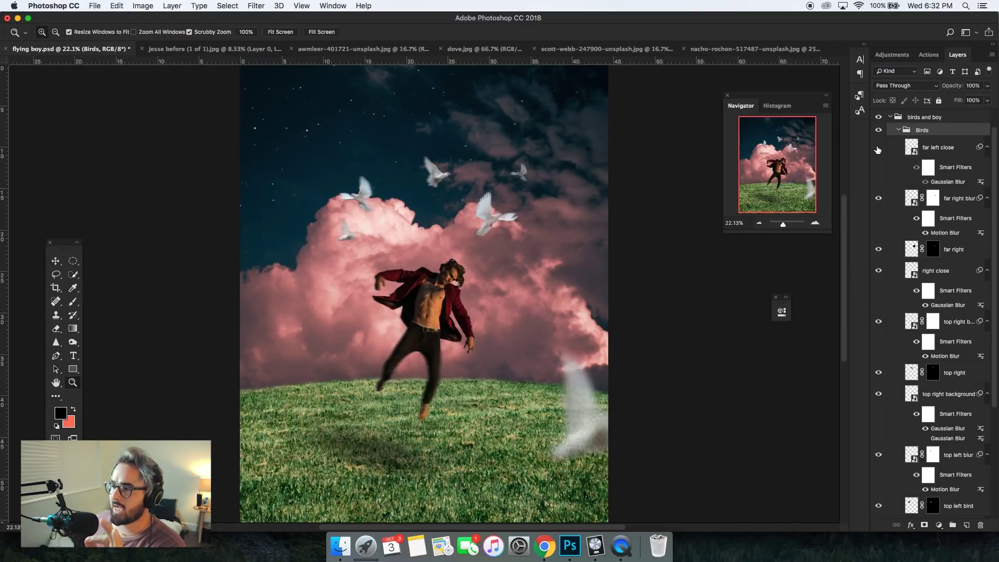
{"action": "left_click", "coordinate": [878, 150]}
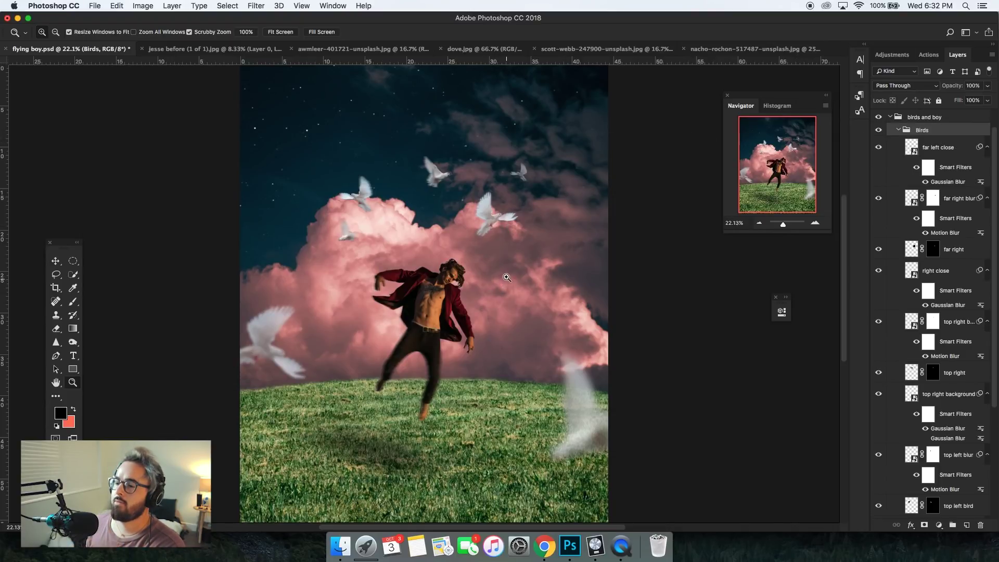
{"action": "left_click", "coordinate": [899, 130]}
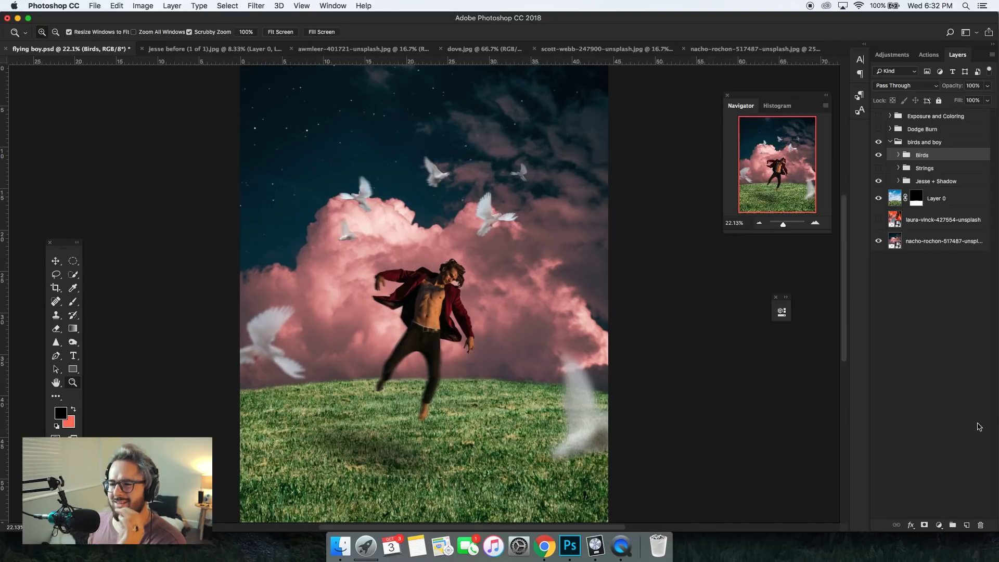
- Show the Strings group and view the strings between the doves and the man up close
{"action": "left_click", "coordinate": [878, 168]}
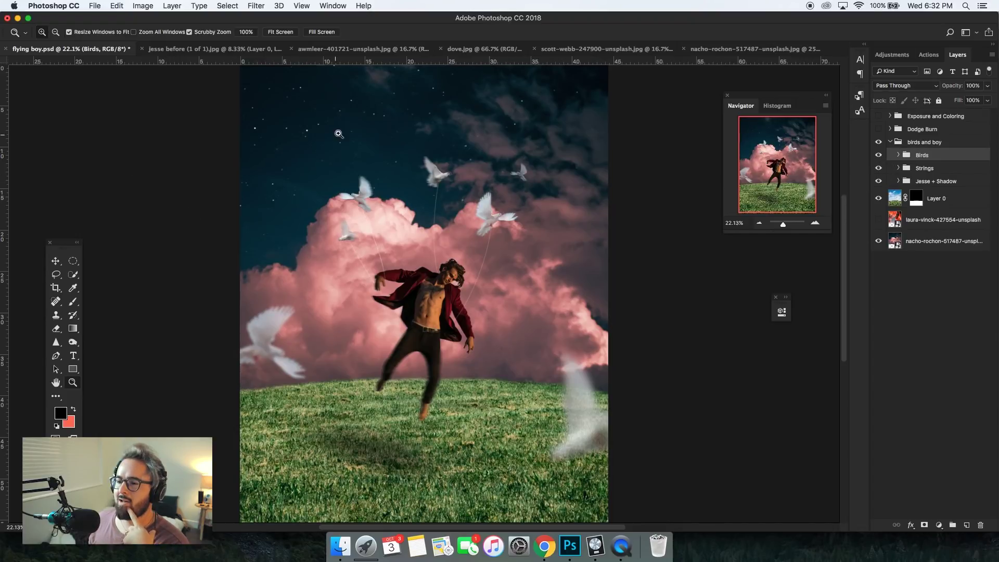
{"action": "left_click", "coordinate": [438, 196]}
{"action": "left_click", "coordinate": [438, 196]}
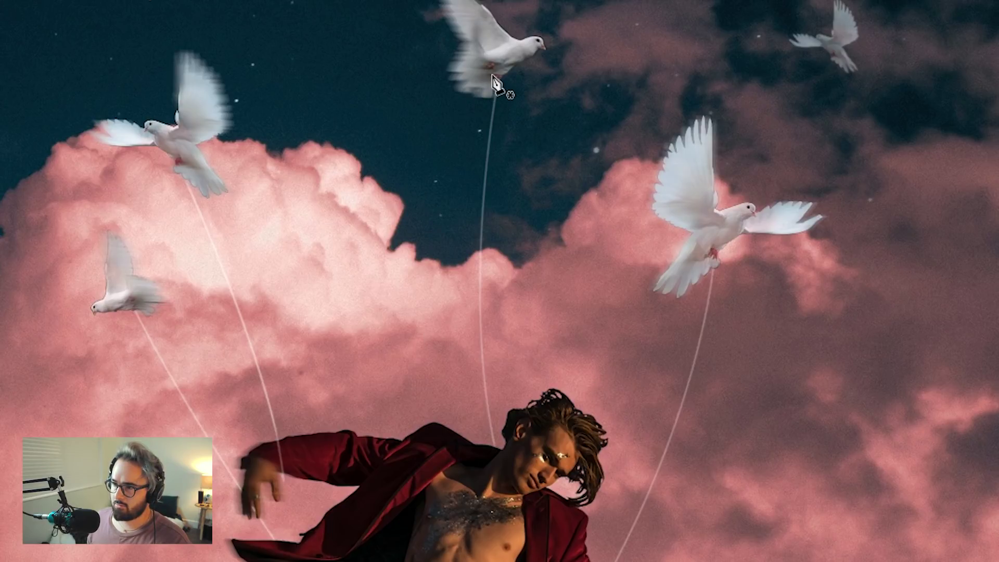
- Draw a trial Pen tool string from the topmost dove to the man with no fill and a 2 px white stroke, and delete it
{"action": "left_click_drag", "start_coordinate": [497, 442], "coordinate": [527, 544]}
{"action": "key", "text": "Return"}
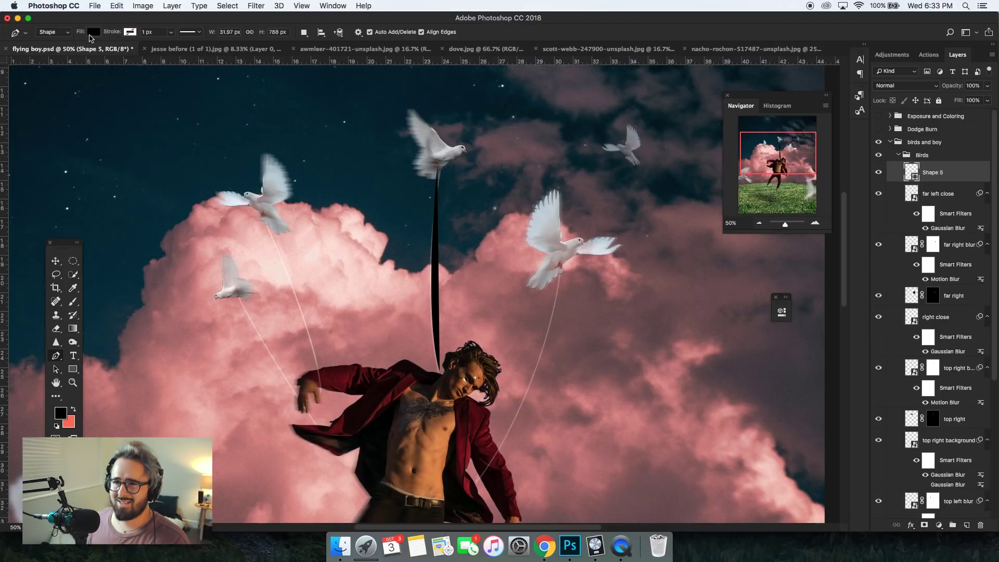
{"action": "left_click", "coordinate": [94, 31]}
{"action": "left_click", "coordinate": [73, 47]}
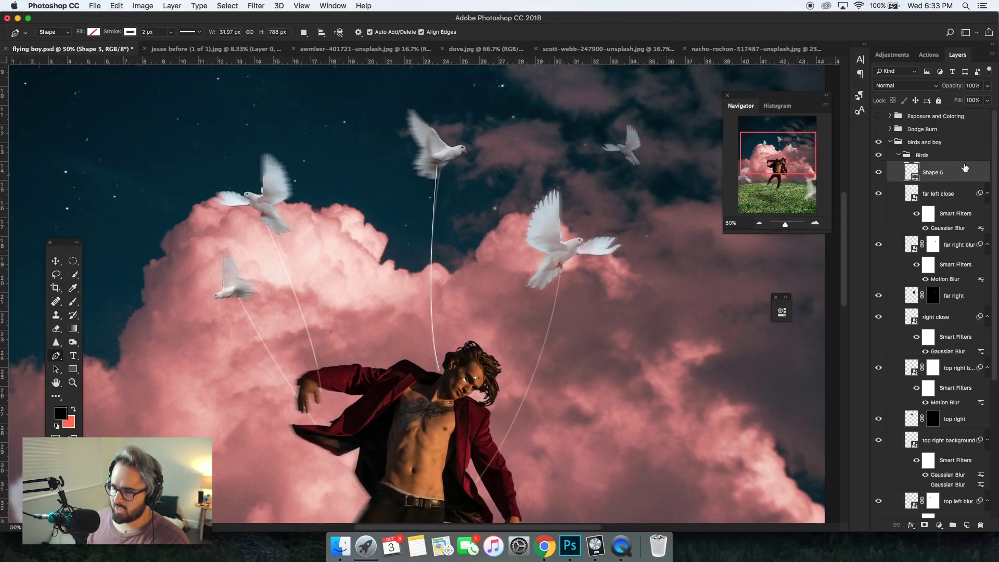
{"action": "key", "text": "BackSpace"}
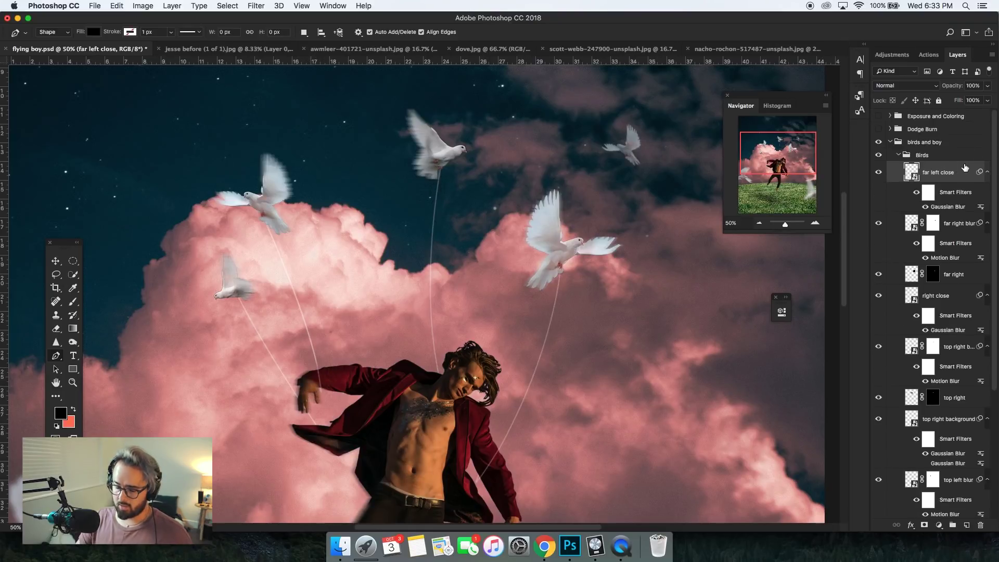
- Collapse the birds and boy group and compare the full image with and without it, leaving it visible
{"action": "key", "text": "super+0"}
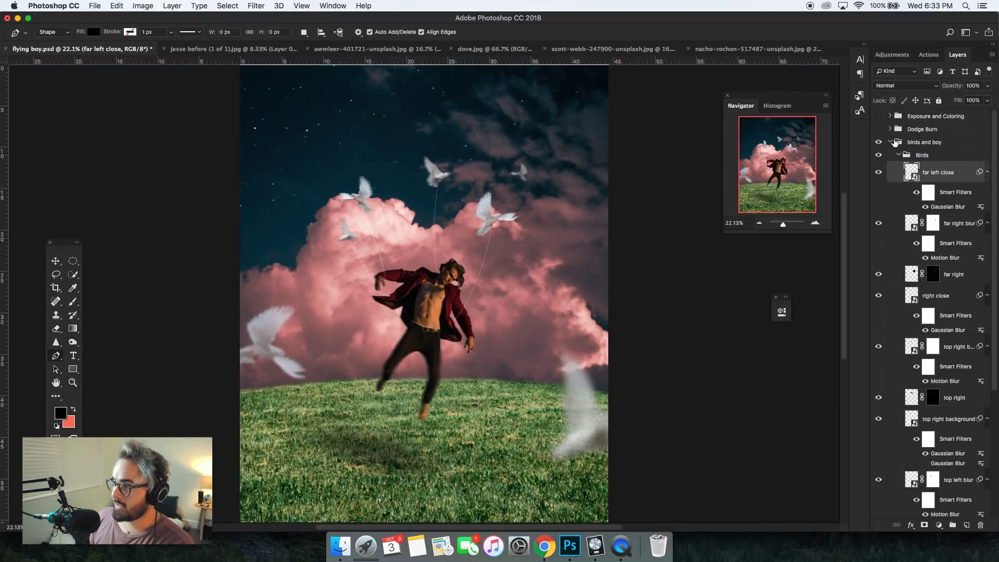
{"action": "left_click", "coordinate": [892, 142]}
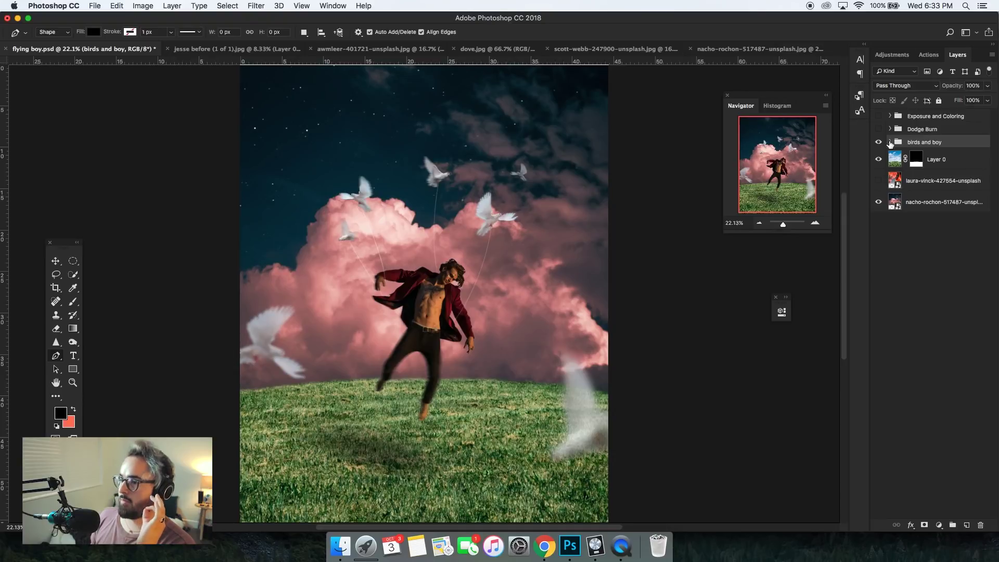
{"action": "left_click", "coordinate": [879, 144]}
{"action": "left_click", "coordinate": [879, 144]}
{"action": "left_click", "coordinate": [879, 144]}
{"action": "left_click", "coordinate": [879, 144]}
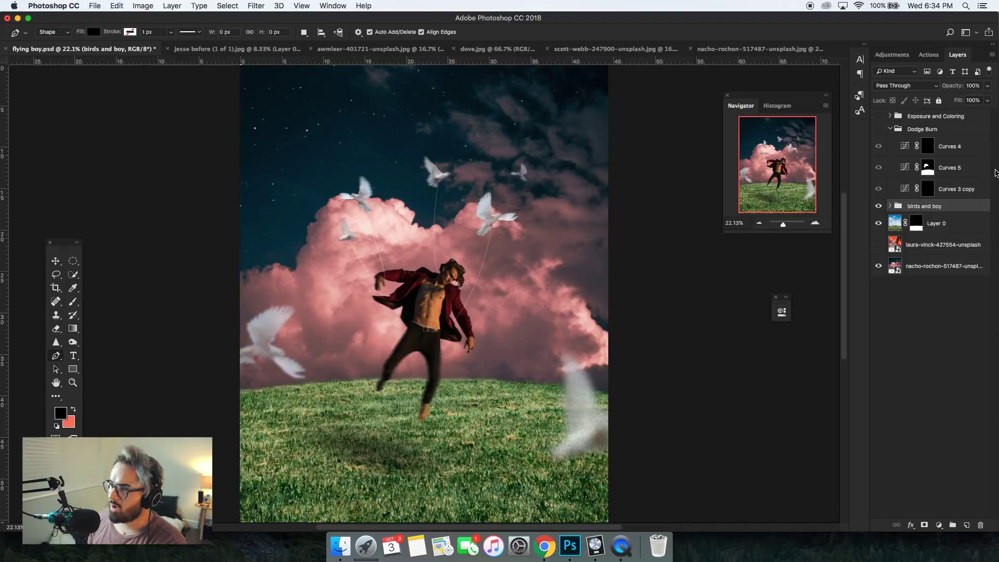
- Show the Dodge Burn group of Curves layers and collapse it
{"action": "left_click", "coordinate": [879, 129]}
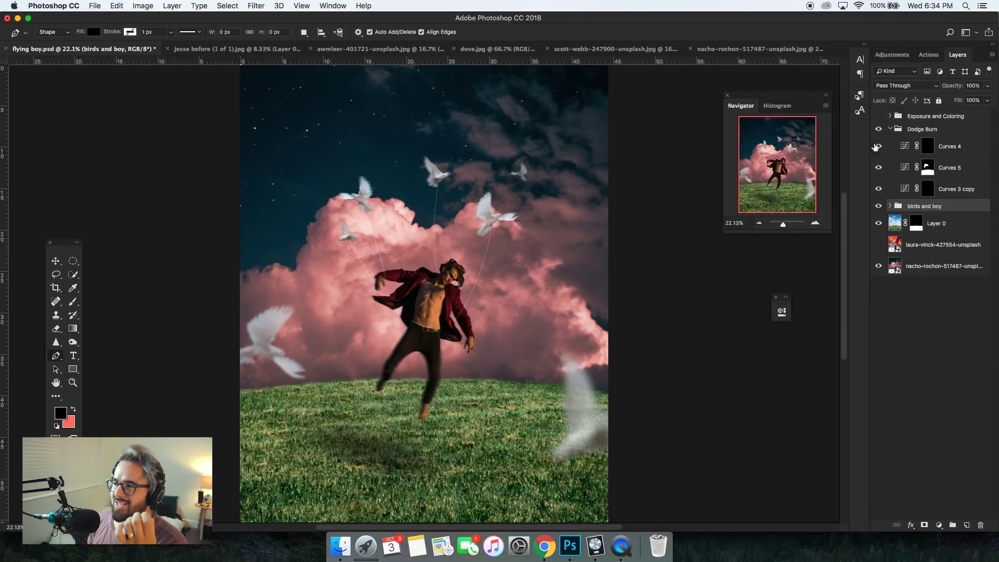
{"action": "left_click", "coordinate": [890, 129]}
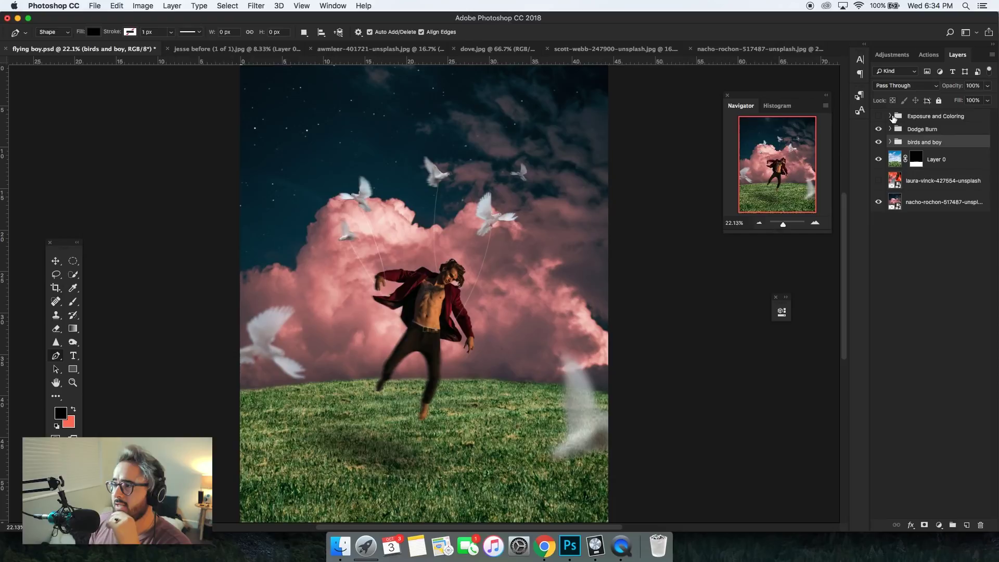
- Expand the Exposure and Coloring group, make it visible, and view the whole color-graded image at 16.67%
{"action": "left_click", "coordinate": [890, 116]}
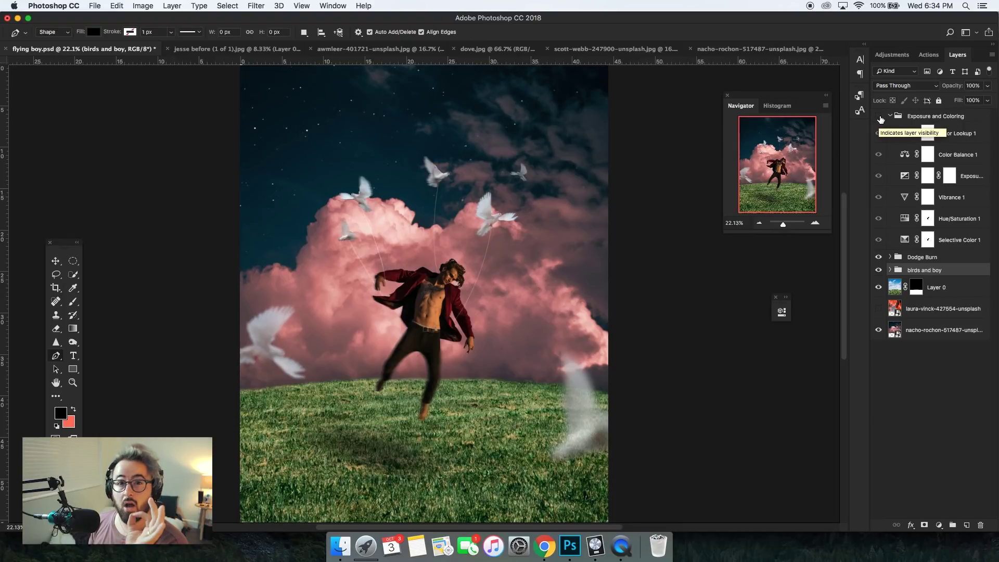
{"action": "left_click", "coordinate": [879, 117]}
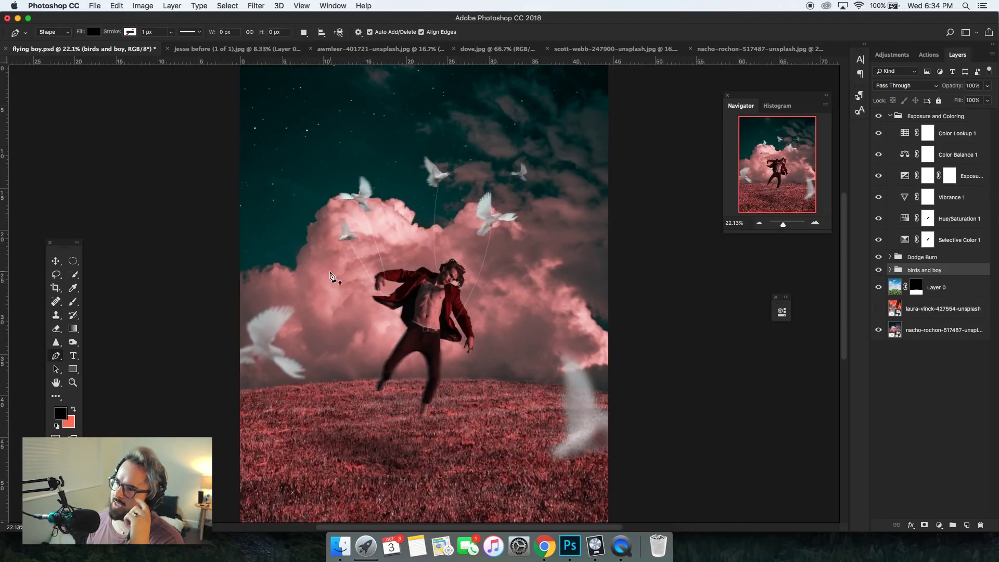
{"action": "key", "text": "z"}
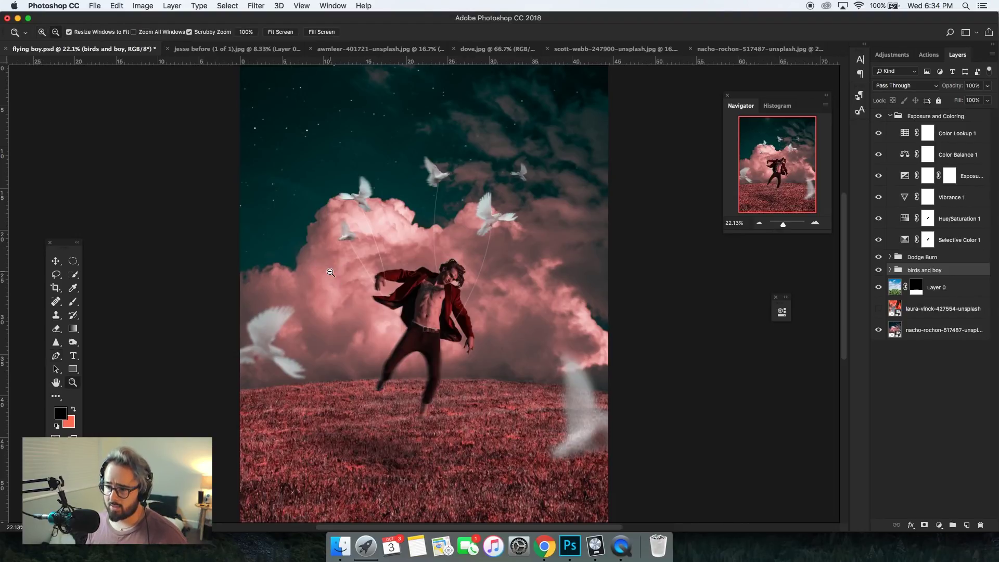
{"action": "left_click", "coordinate": [330, 274], "text": "alt"}
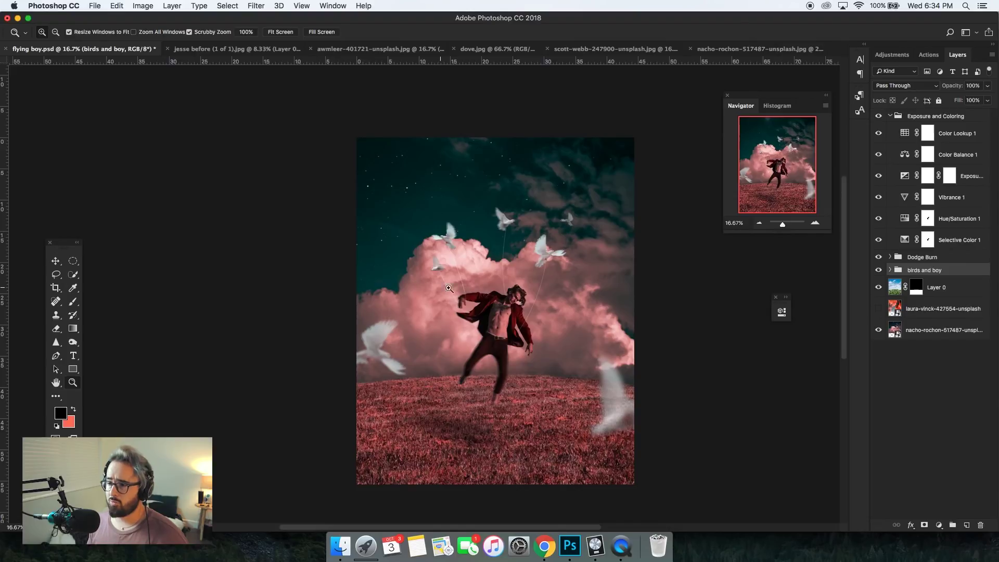
- Switch to Chrome, open the flying boy post from the Instagram profile, and look through its comments
{"action": "left_click", "coordinate": [544, 546]}
{"action": "left_click", "coordinate": [135, 24]}
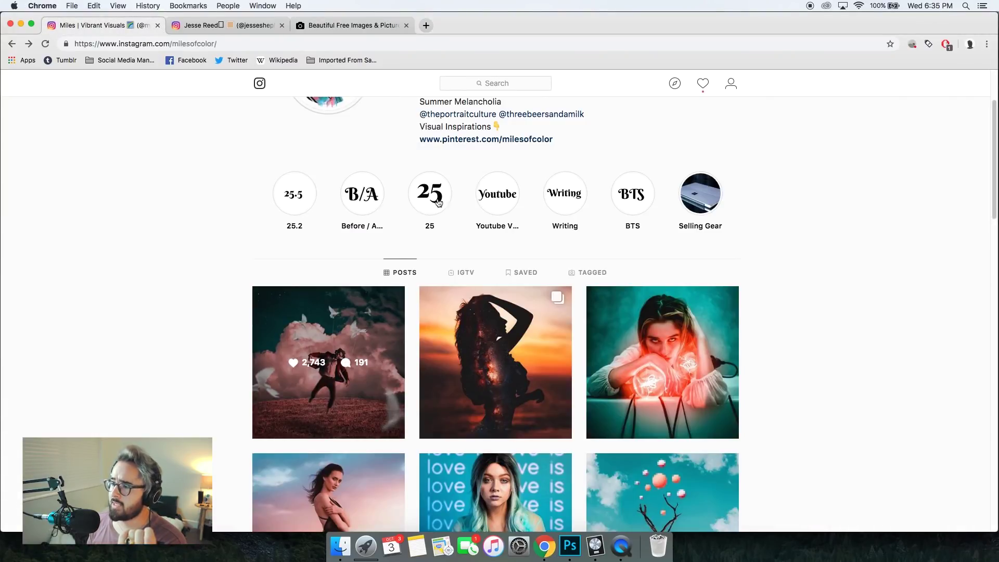
{"action": "left_click", "coordinate": [353, 317]}
{"action": "scroll", "coordinate": [644, 301], "scroll_direction": "up", "scroll_amount": 10}
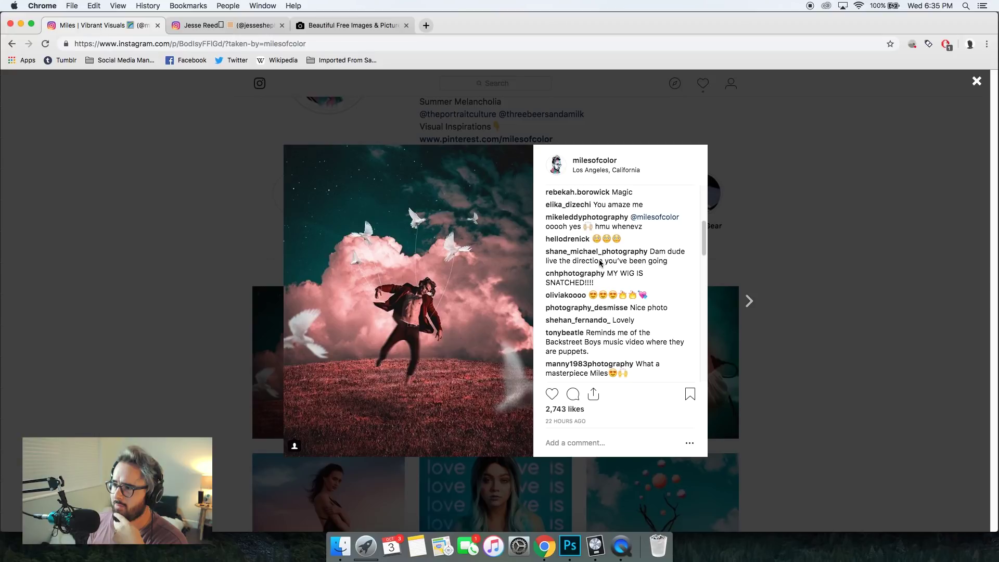
{"action": "scroll", "coordinate": [600, 263], "scroll_direction": "up", "scroll_amount": 1}
{"action": "left_click", "coordinate": [602, 228]}
{"action": "scroll", "coordinate": [598, 255], "scroll_direction": "up", "scroll_amount": 8}
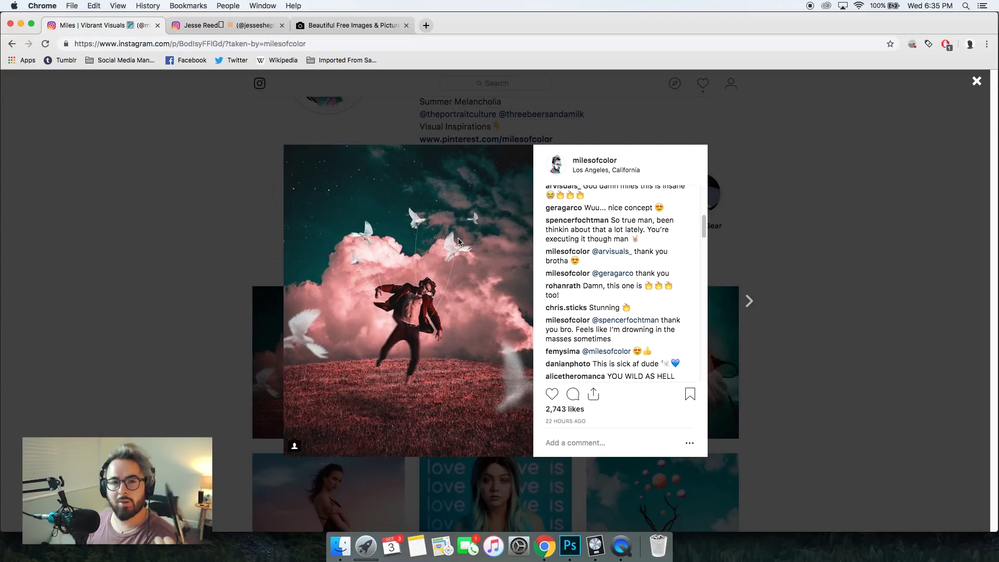
- Close the flying boy post and browse the Instagram profile's grid to review the color palette of the other posts
{"action": "key", "text": "Escape"}
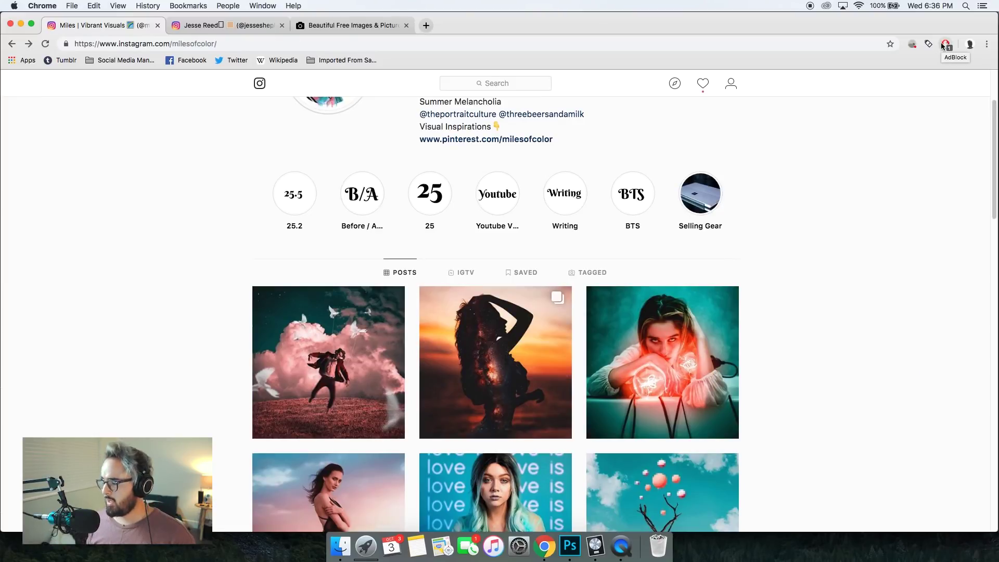
{"action": "scroll", "coordinate": [76, 357], "scroll_direction": "down", "scroll_amount": 3}
{"action": "scroll", "coordinate": [76, 359], "scroll_direction": "down", "scroll_amount": 10}
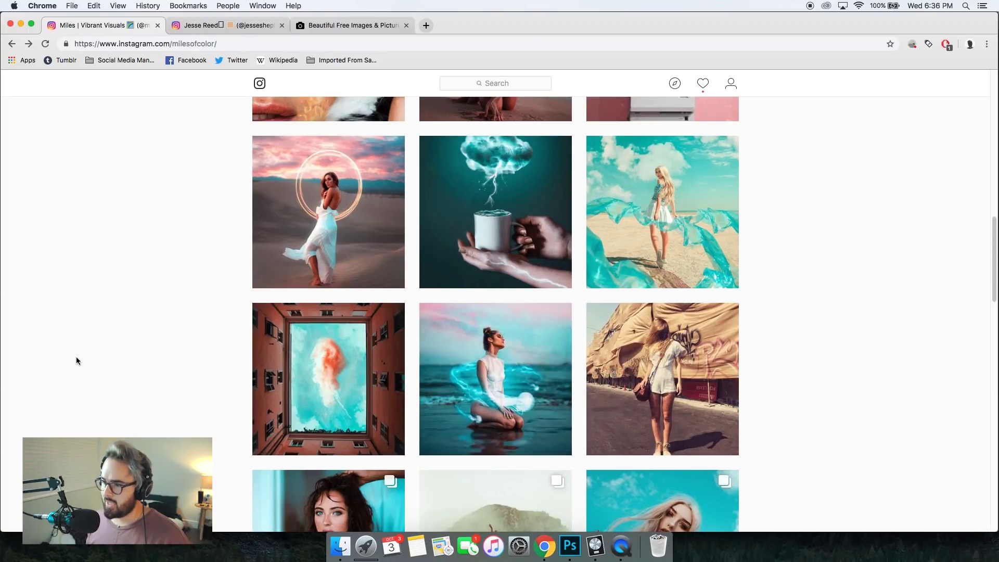
{"action": "scroll", "coordinate": [76, 359], "scroll_direction": "up", "scroll_amount": 2}
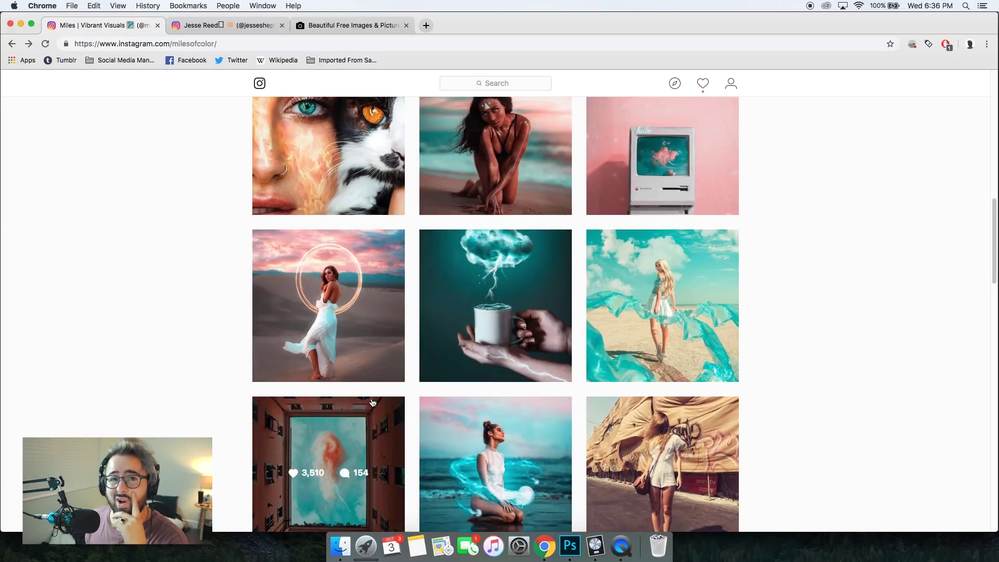
{"action": "mouse_move", "coordinate": [523, 260]}
{"action": "scroll", "coordinate": [54, 329], "scroll_direction": "up", "scroll_amount": 5}
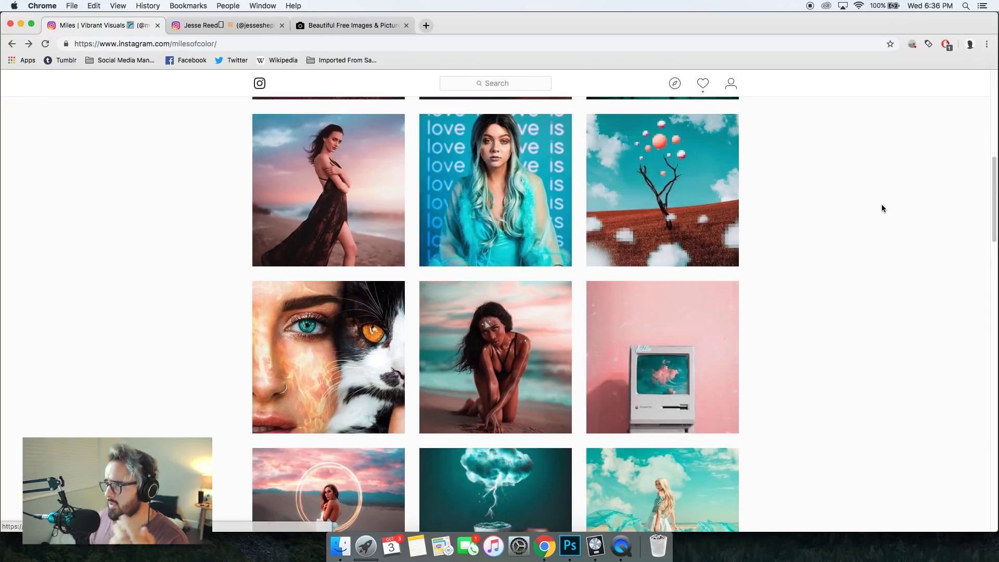
{"action": "scroll", "coordinate": [676, 208], "scroll_direction": "up", "scroll_amount": 1}
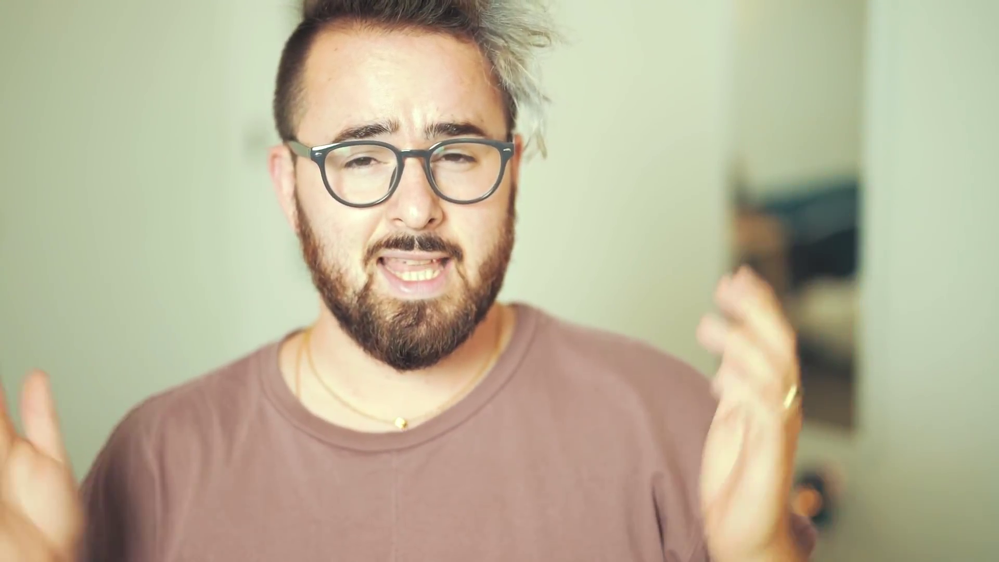